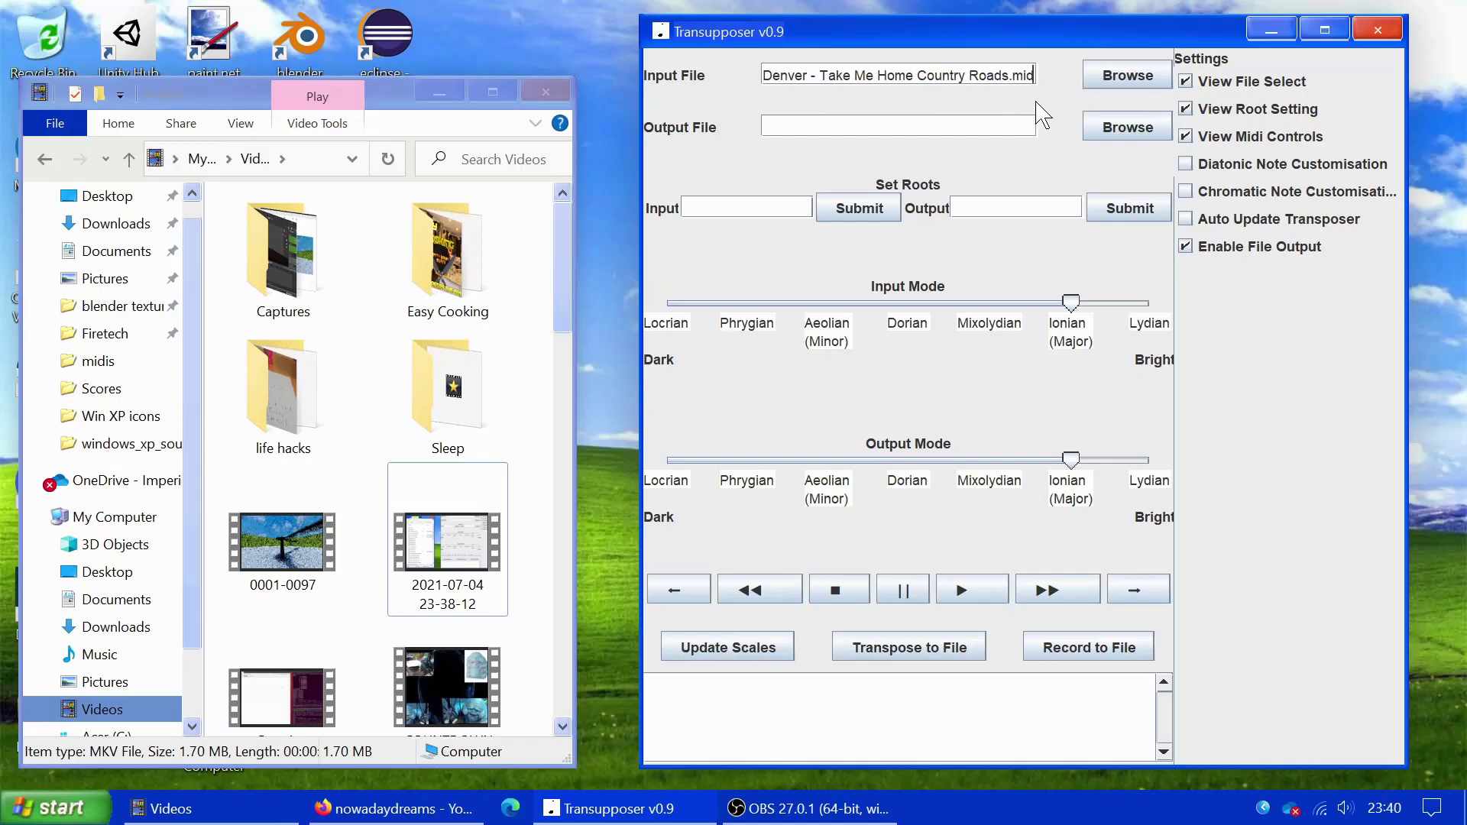
Step: Load the John Denver - Take Me Home Country Roads.mid file as the input file, and preview its playback before stopping it
click(1118, 86)
click(686, 452)
drag(686, 459, 638, 459)
click(675, 395)
click(873, 568)
click(978, 598)
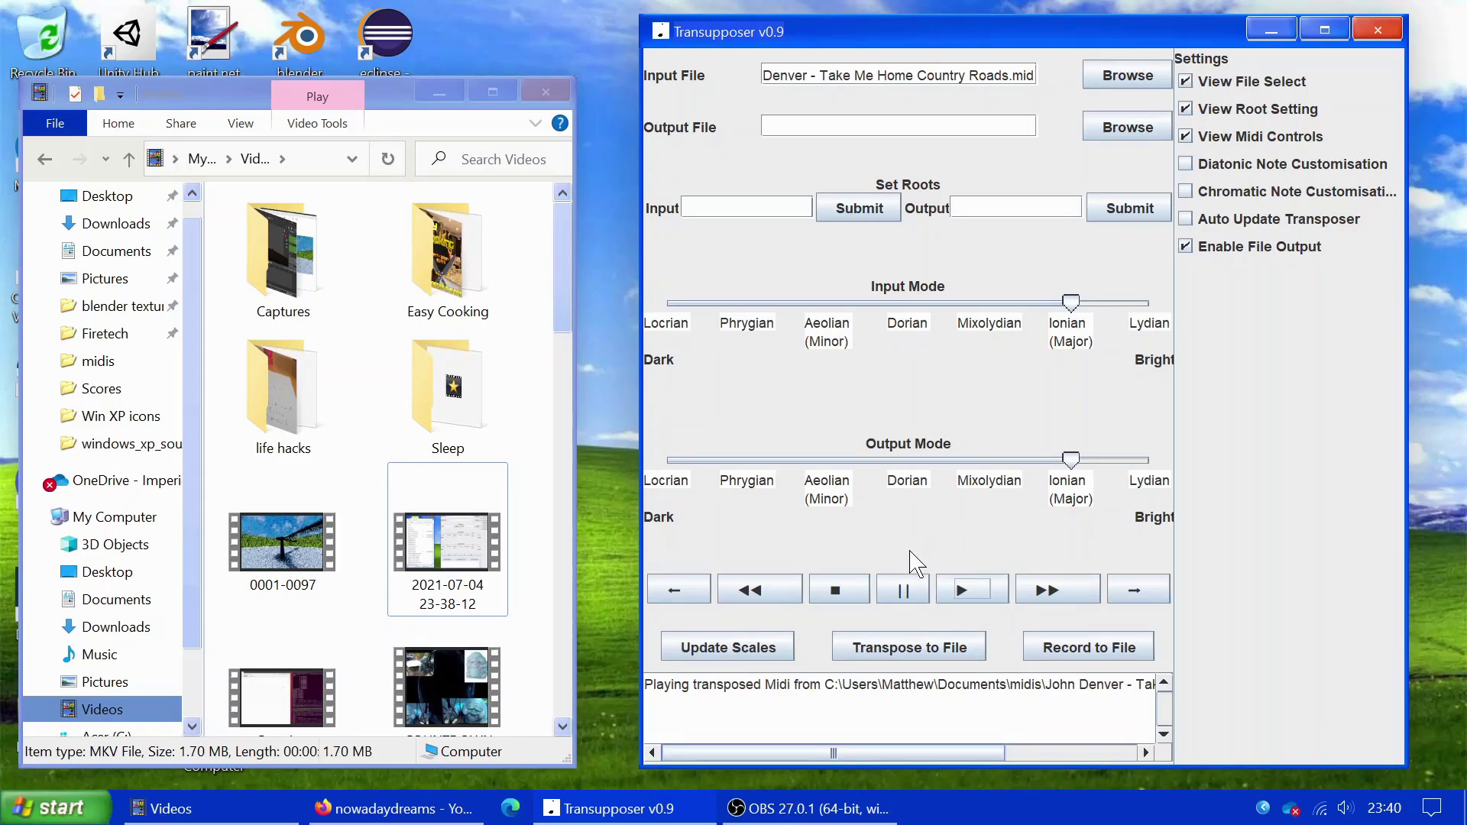
click(858, 598)
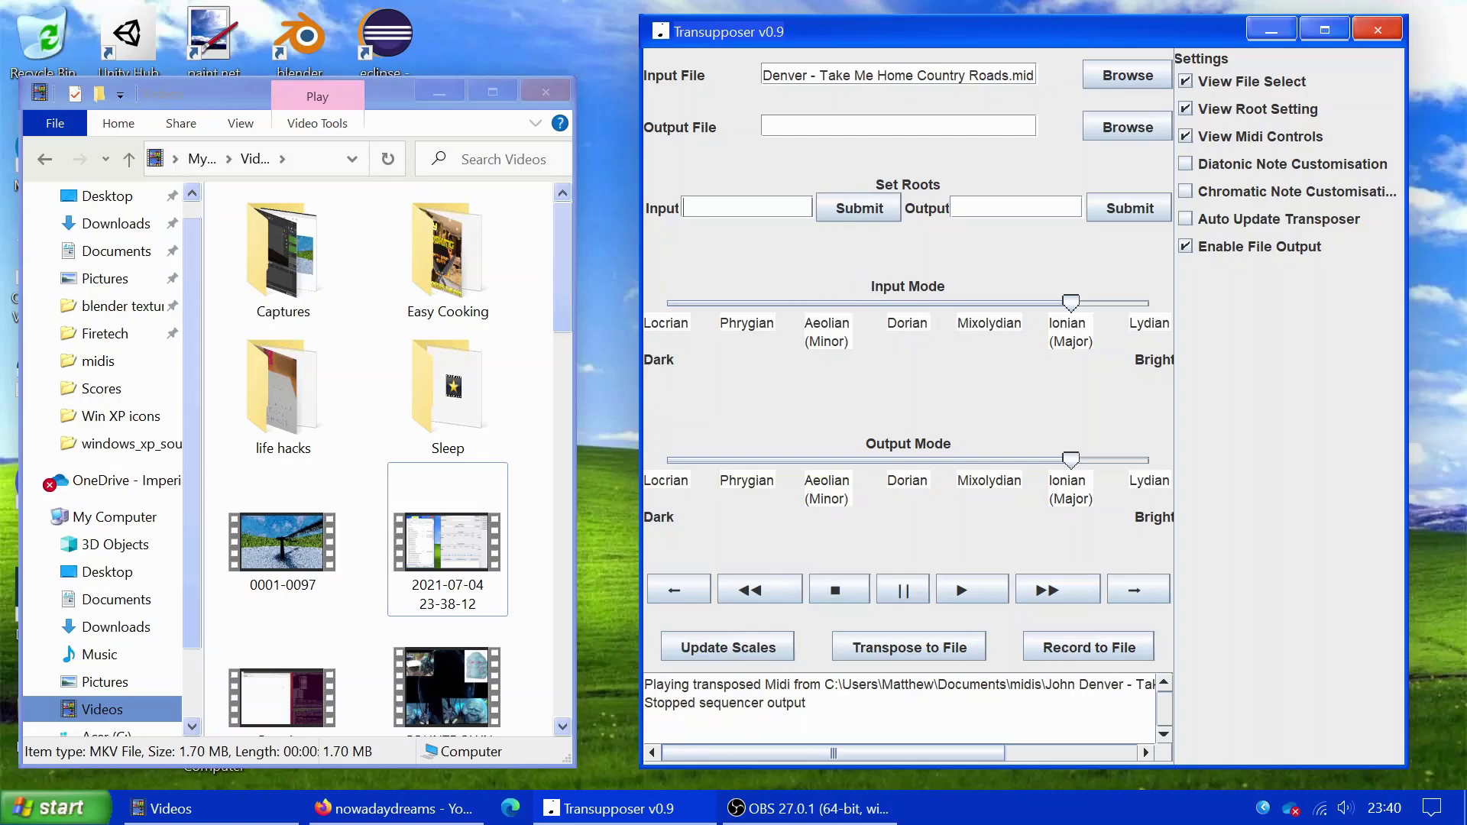
Step: Set both the input root and the output root to A
click(860, 208)
click(862, 208)
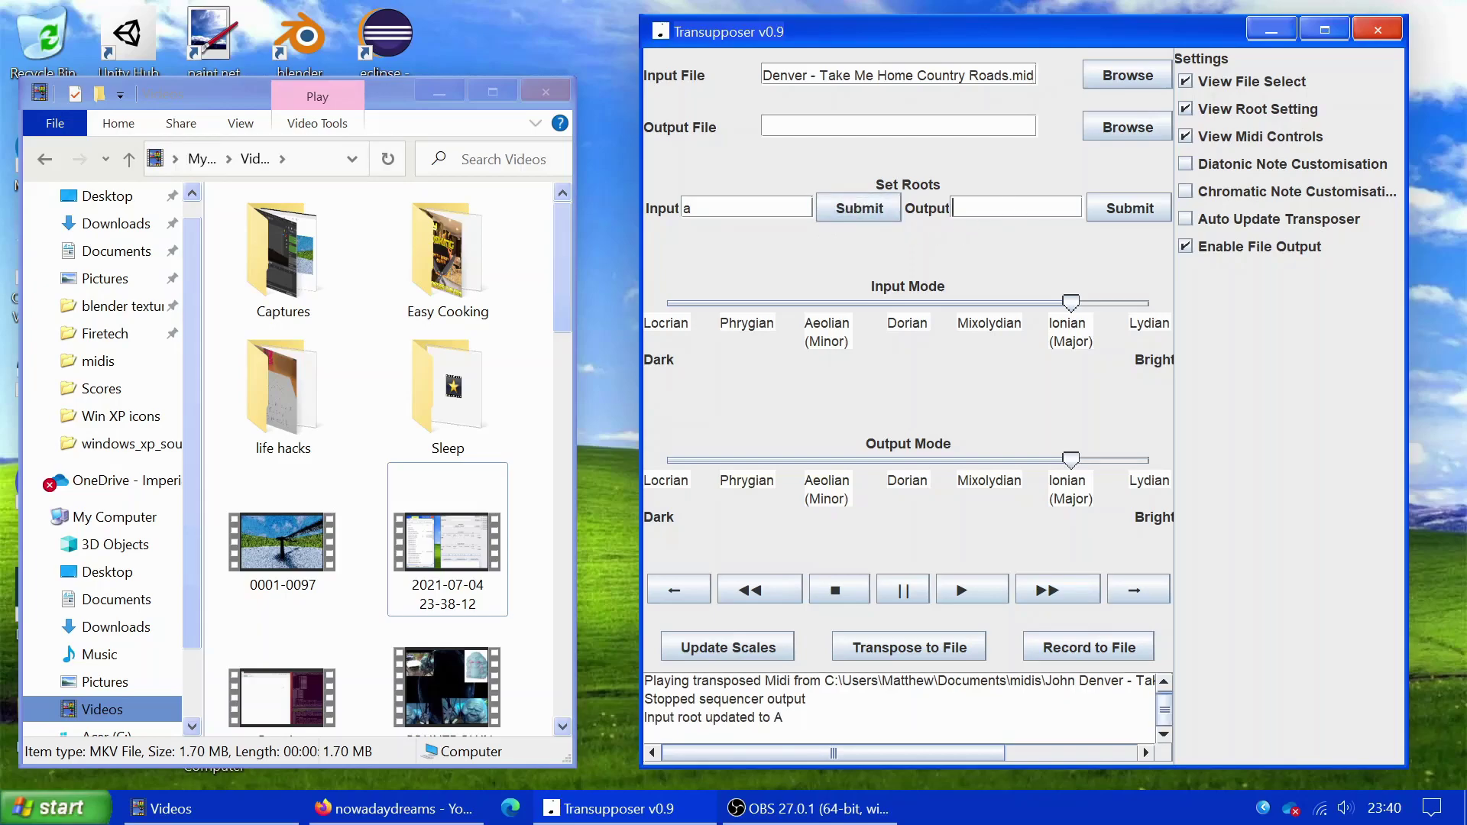
text(a)
click(1117, 203)
click(1121, 213)
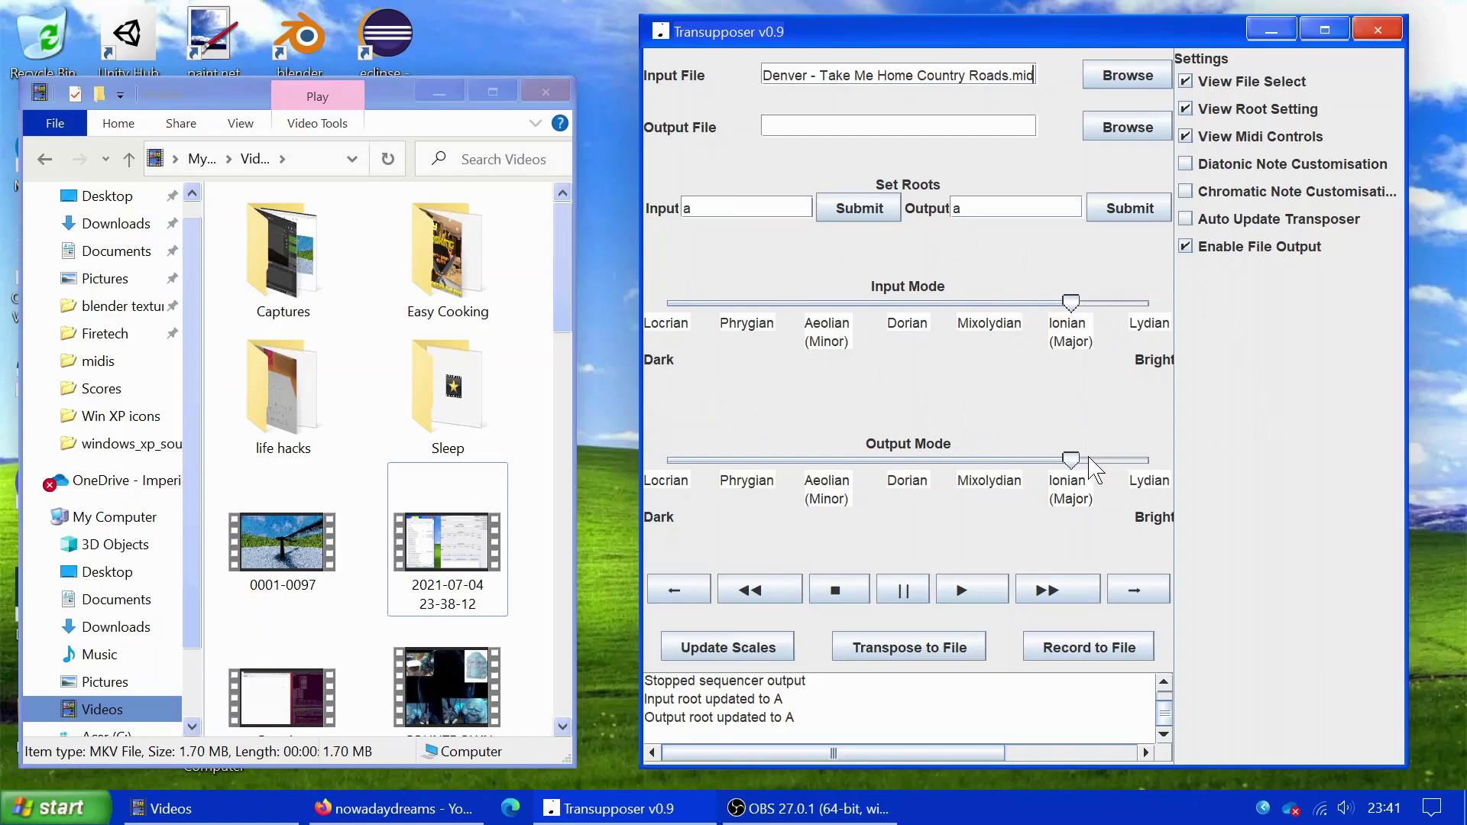
Step: Set the output mode to Aeolian (Minor), and play the transposed song briefly before pausing it
drag(1072, 459, 830, 460)
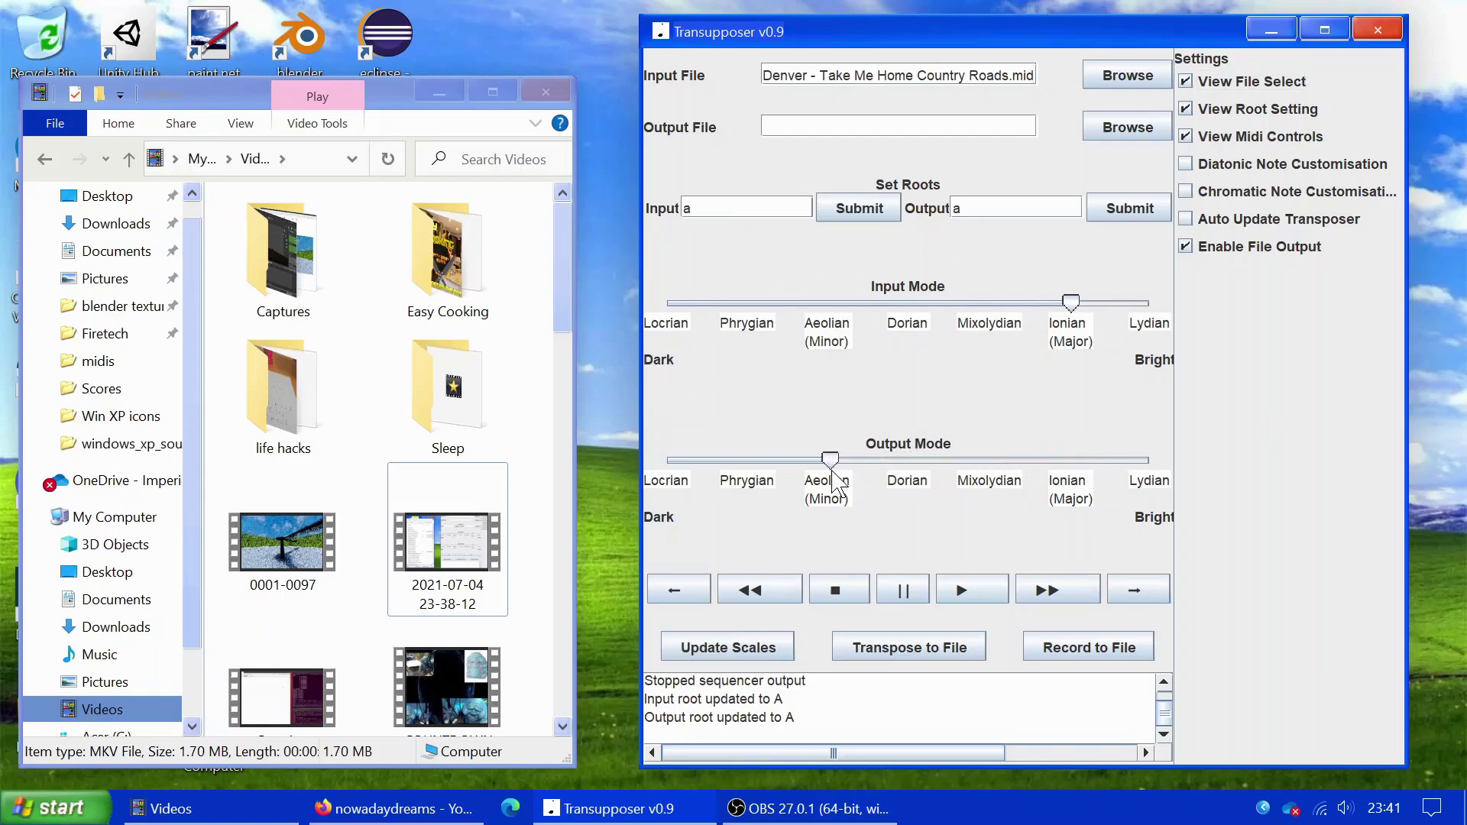
click(982, 590)
click(986, 598)
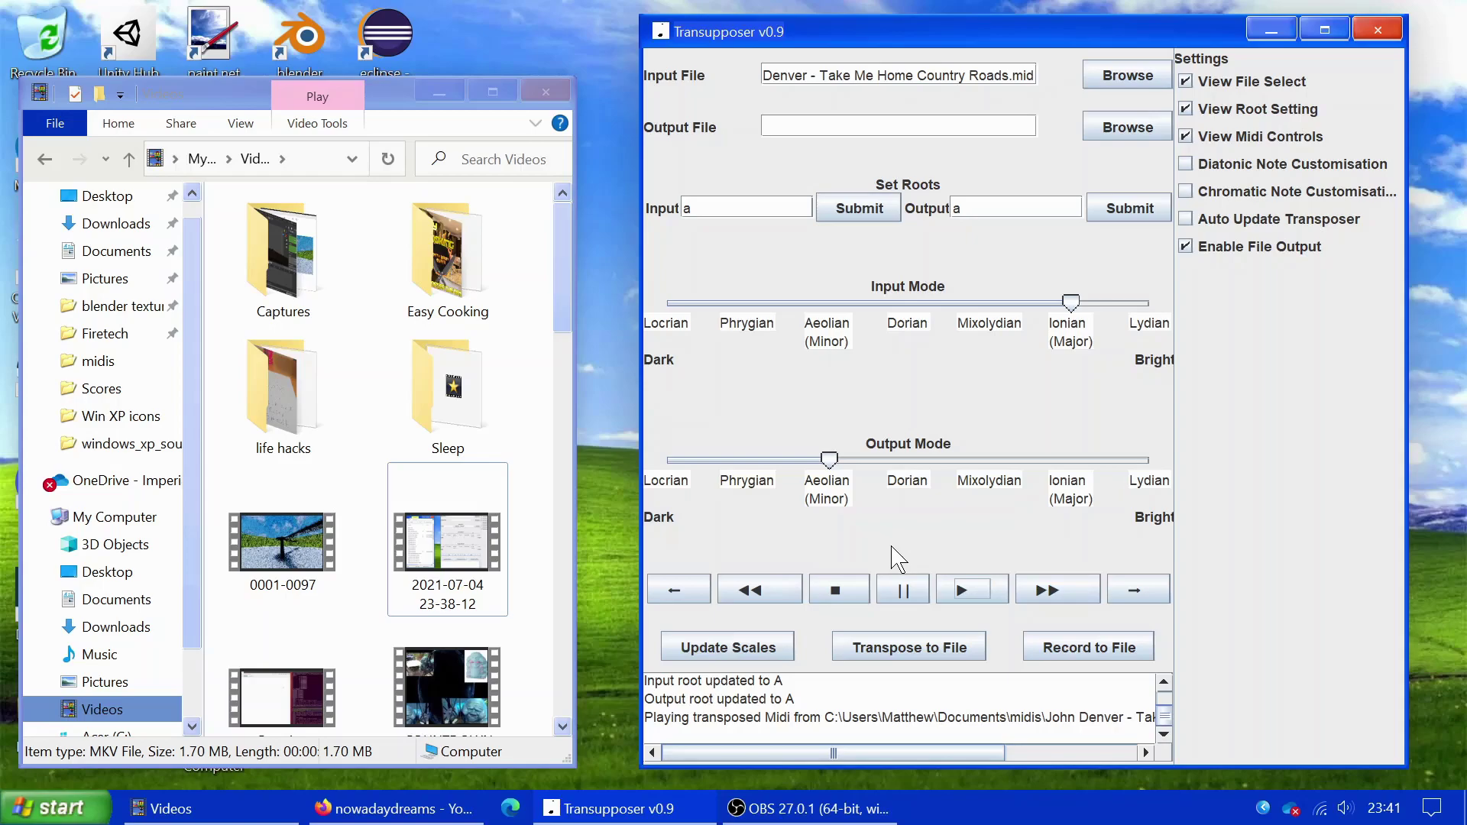
click(904, 593)
click(904, 593)
Step: Try the Dorian output mode by playing the transposed song briefly and pausing it
drag(840, 460, 913, 486)
click(967, 590)
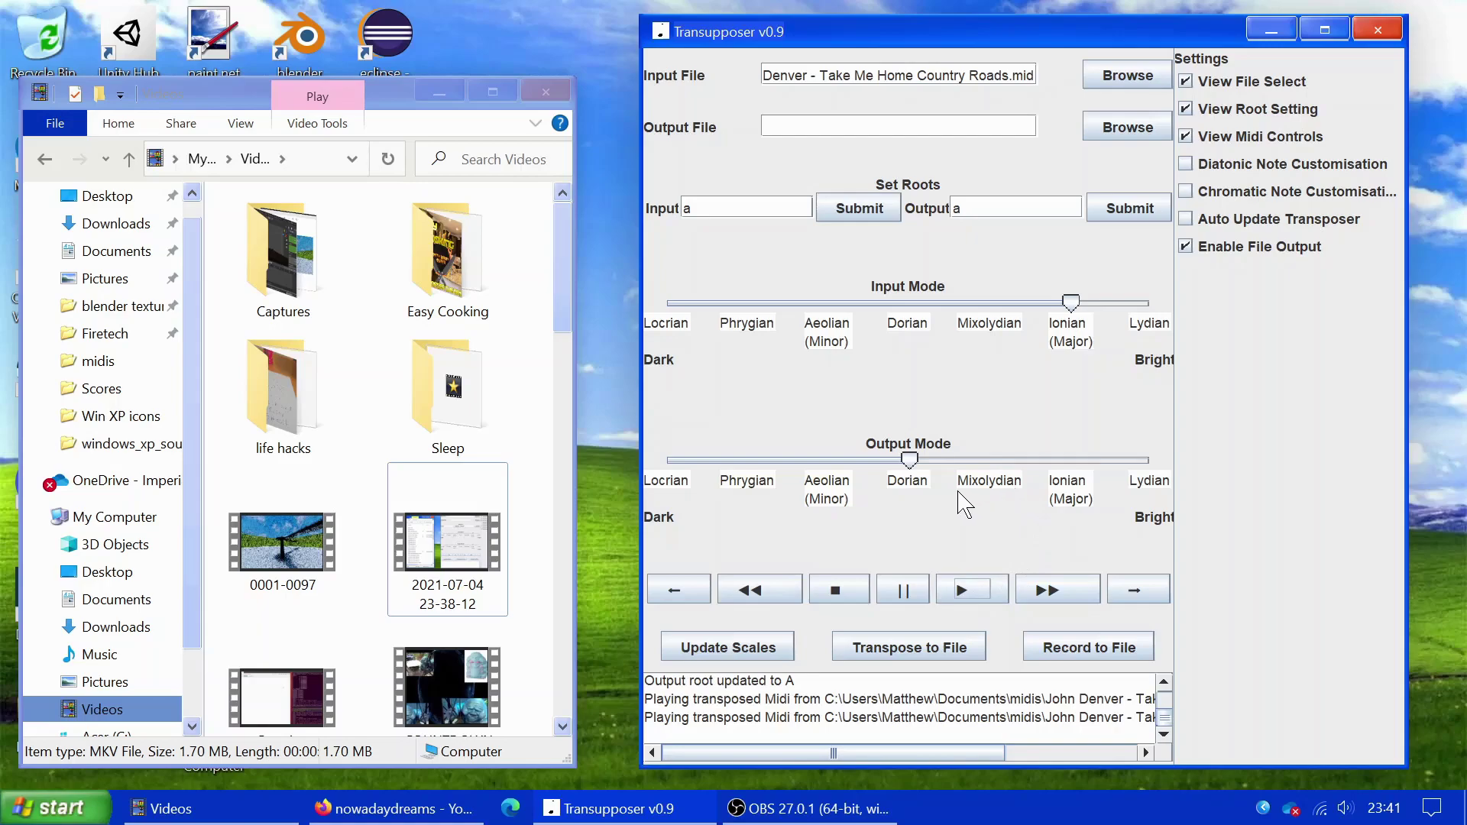
click(908, 588)
Step: Try the Locrian output mode by playing the transposed song briefly and pausing it
drag(909, 460, 672, 495)
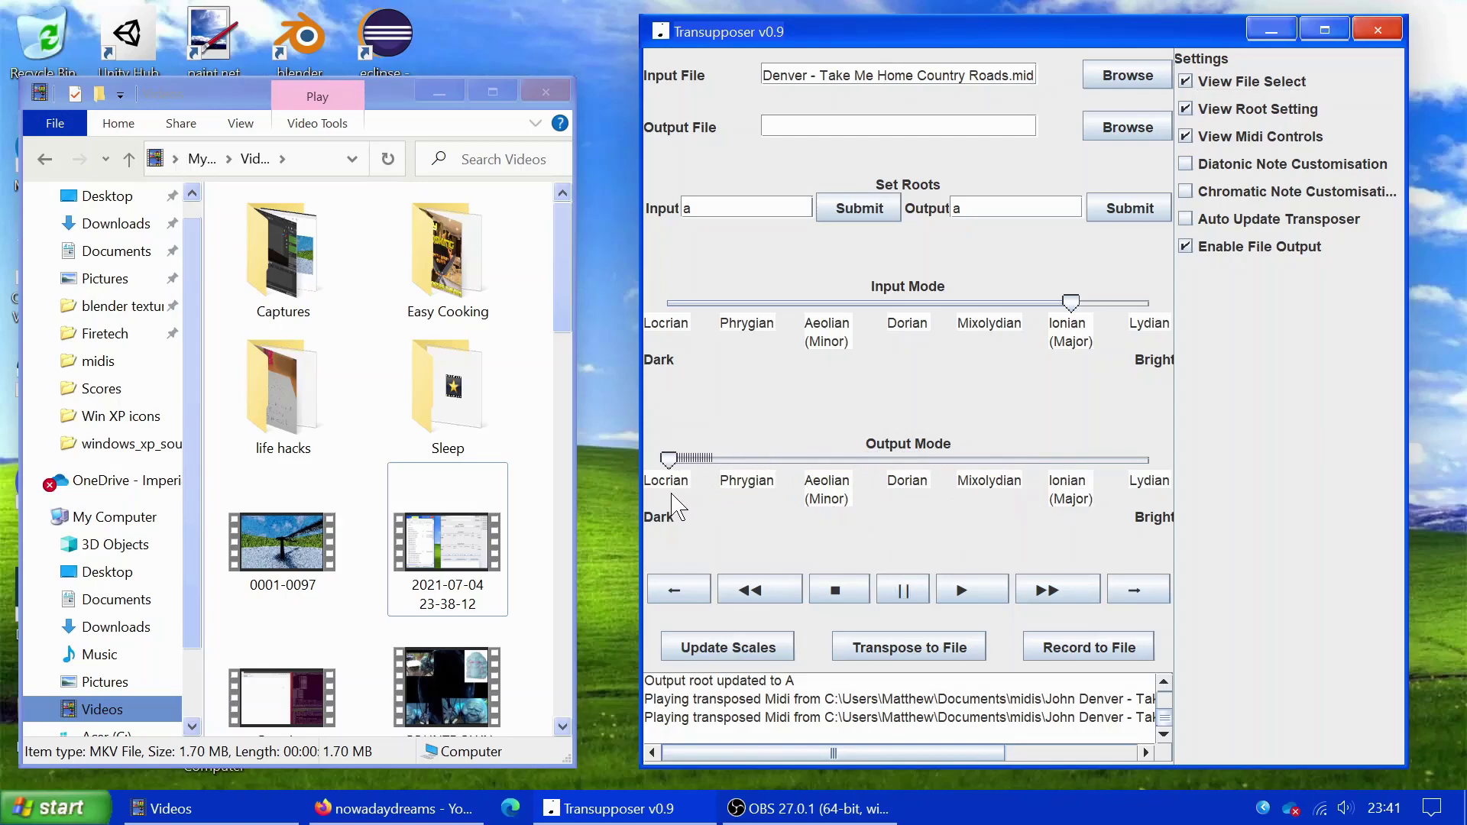
click(975, 588)
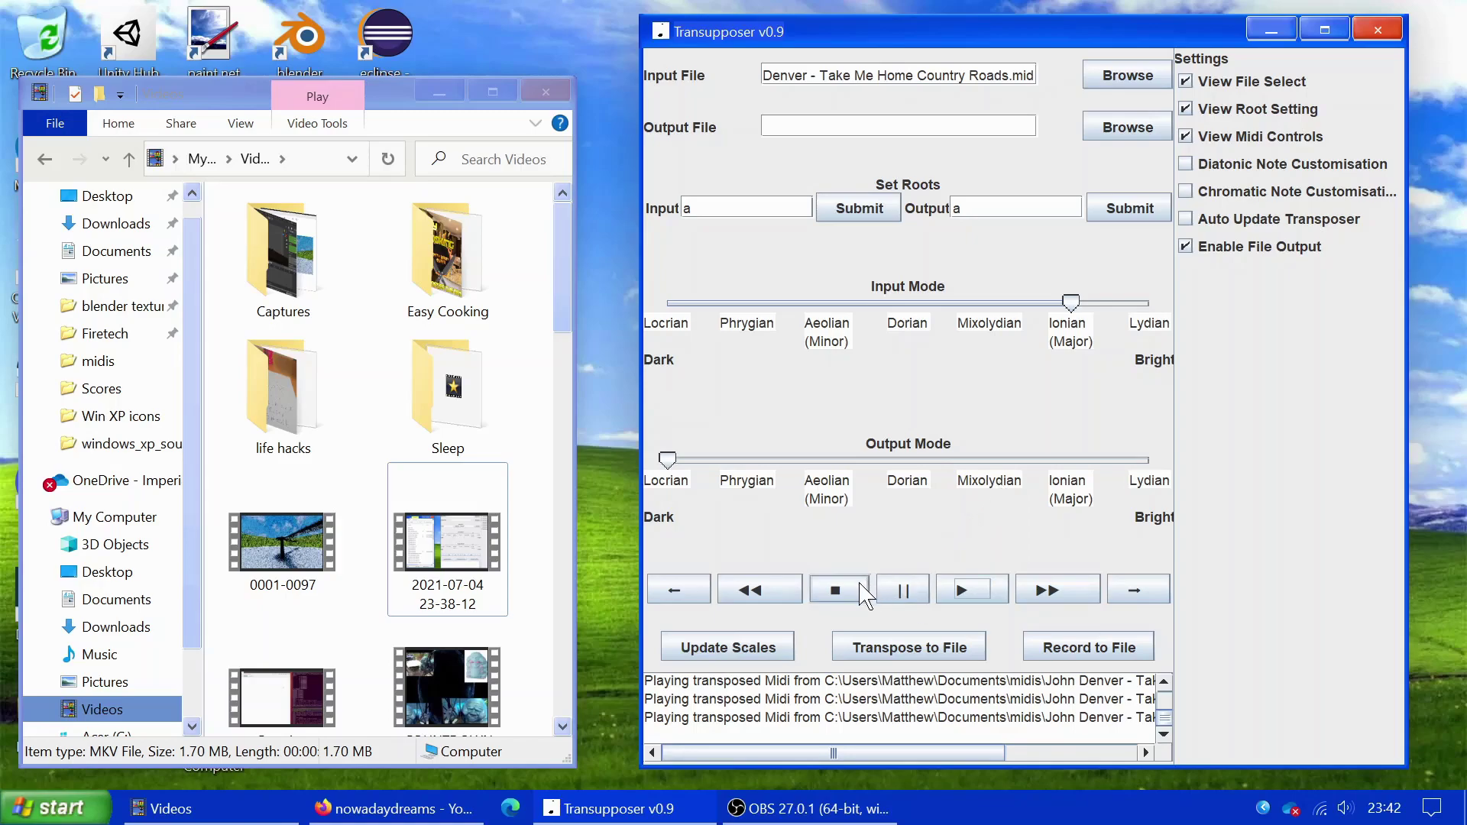
click(907, 594)
Step: Set the output mode to Aeolian (Minor) and transpose the song to a file named country roads in the midis folder
drag(667, 459, 826, 468)
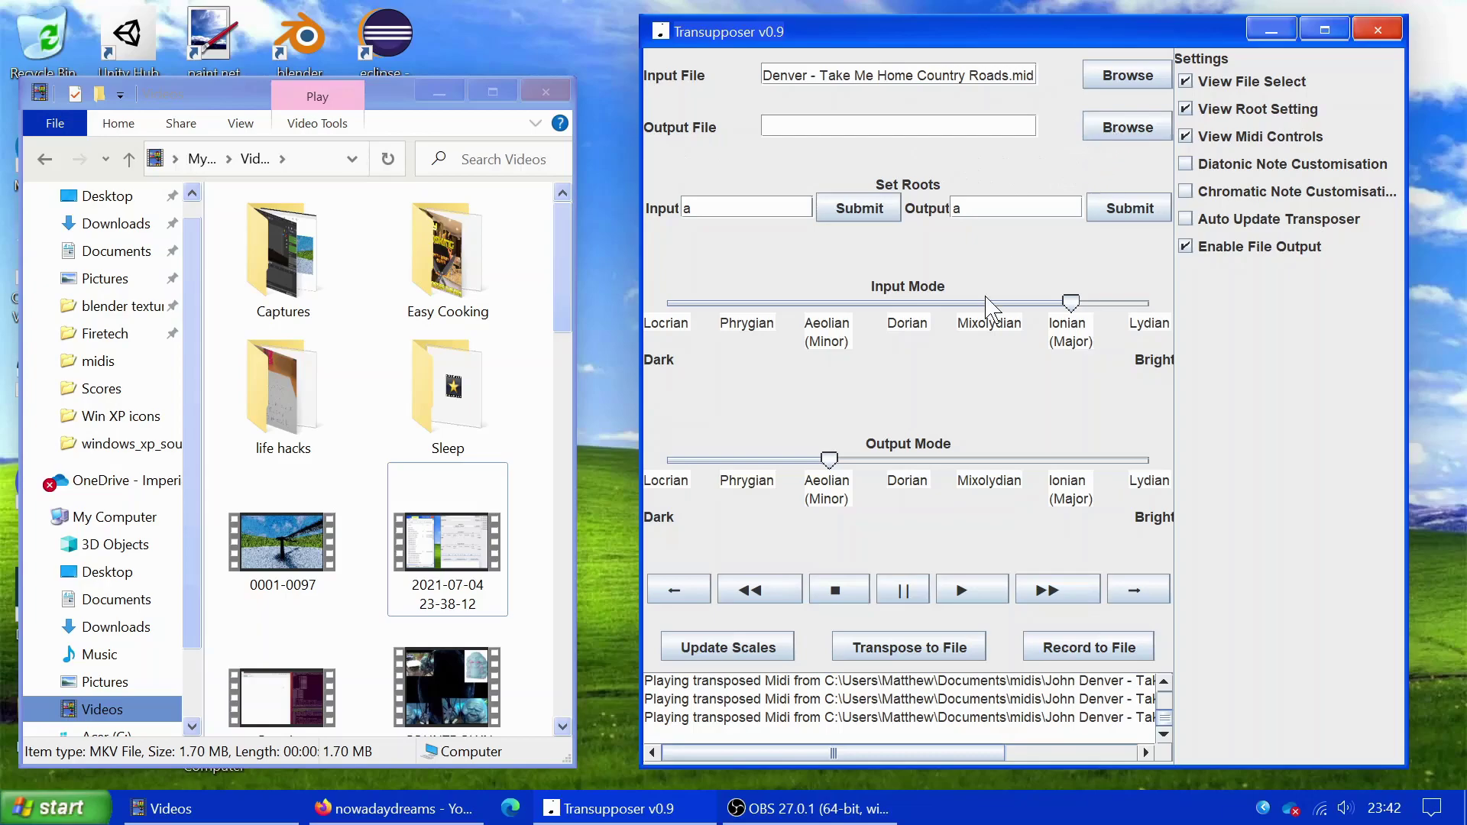
click(1130, 130)
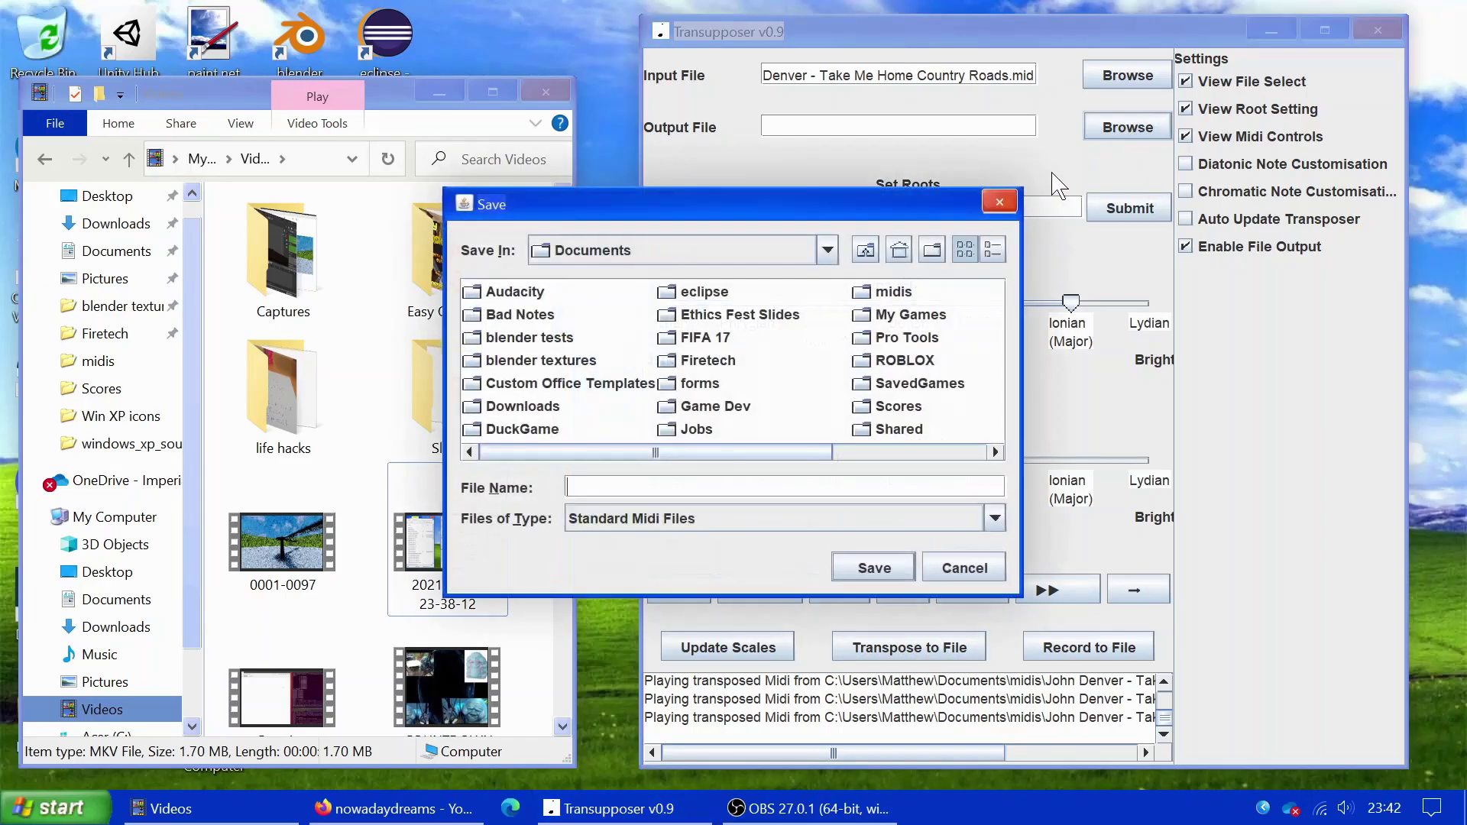
double_click(878, 293)
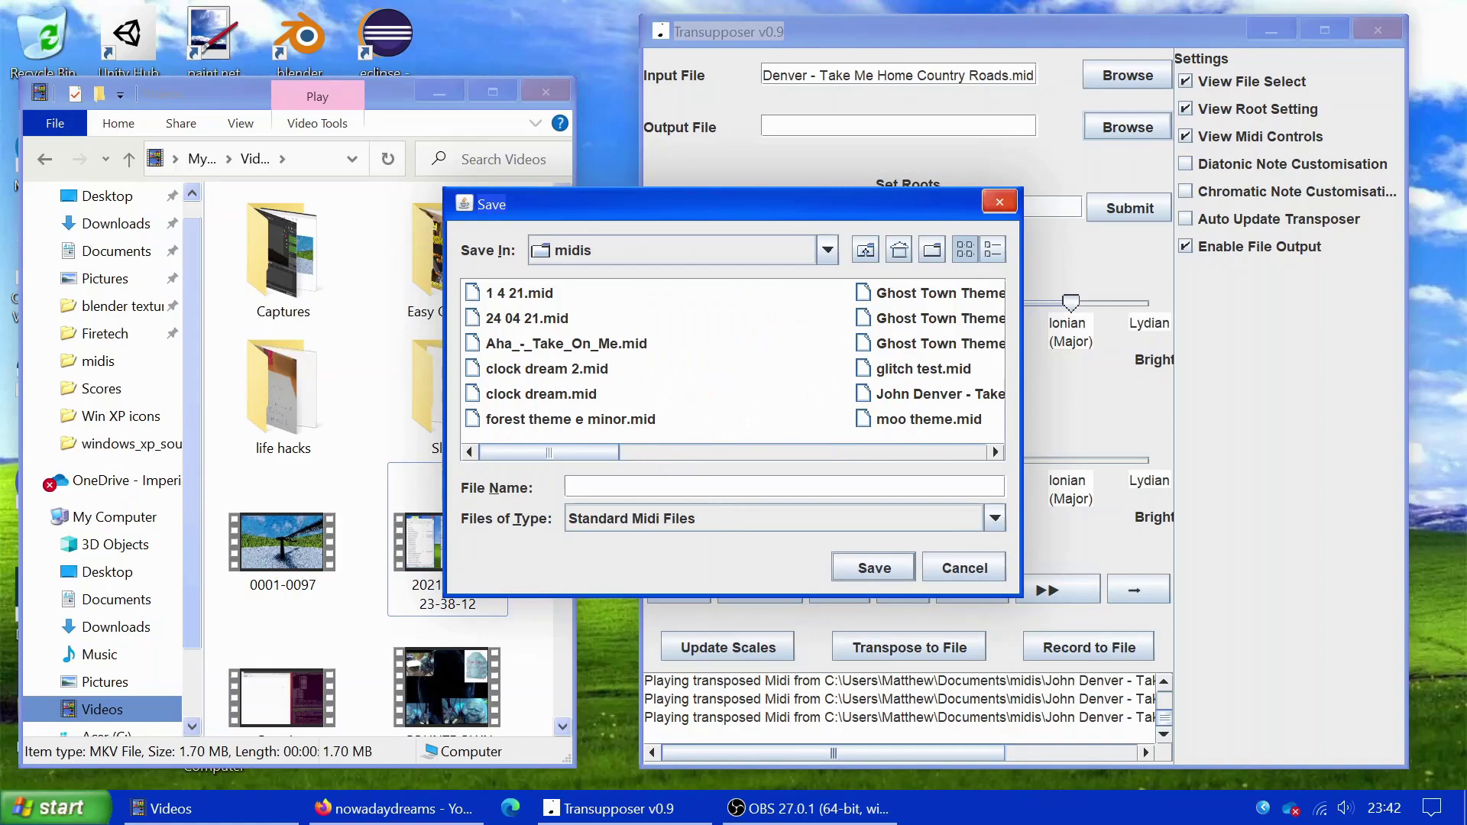
text(country roads)
click(898, 568)
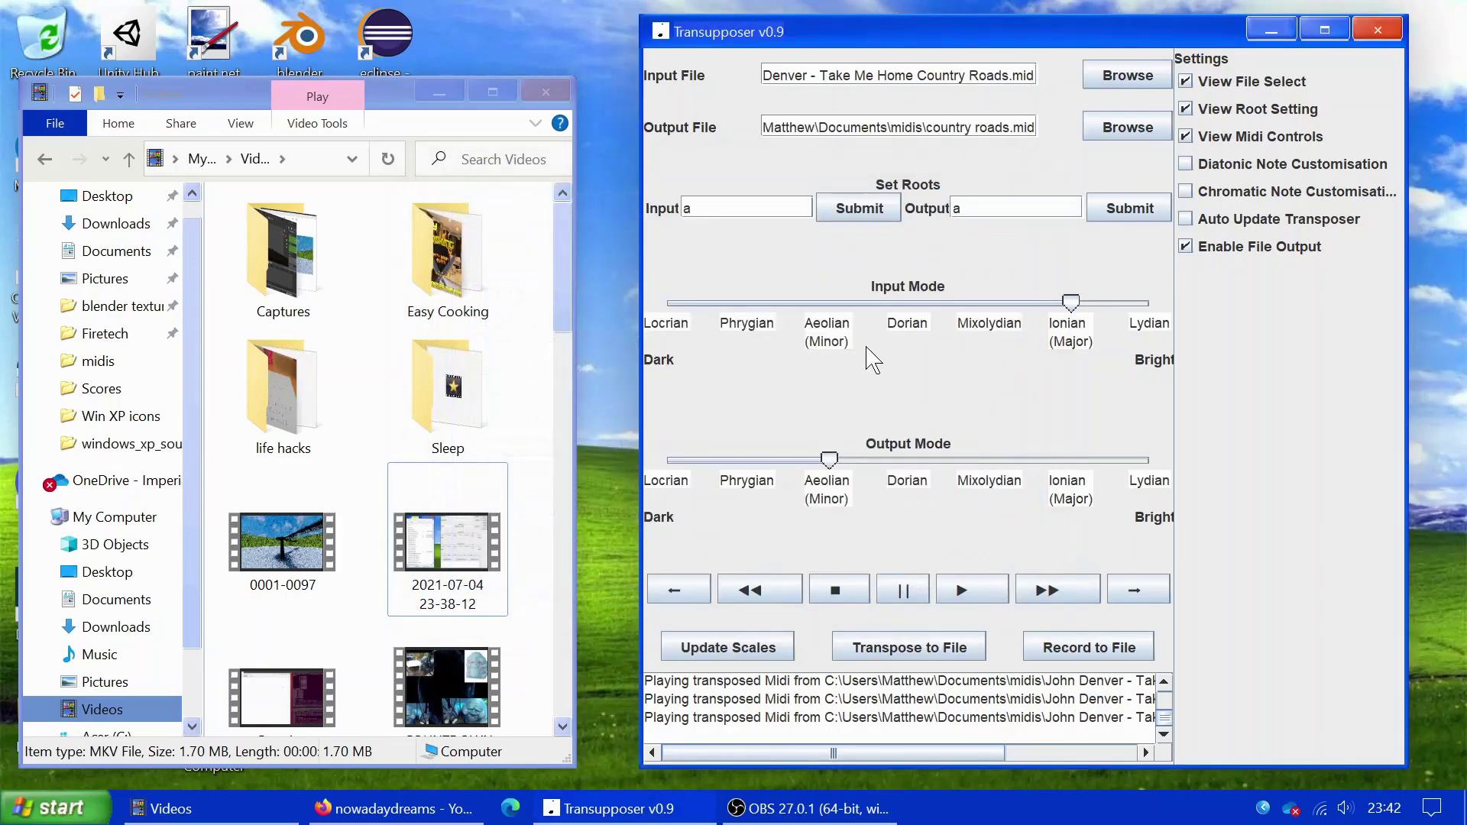
click(891, 661)
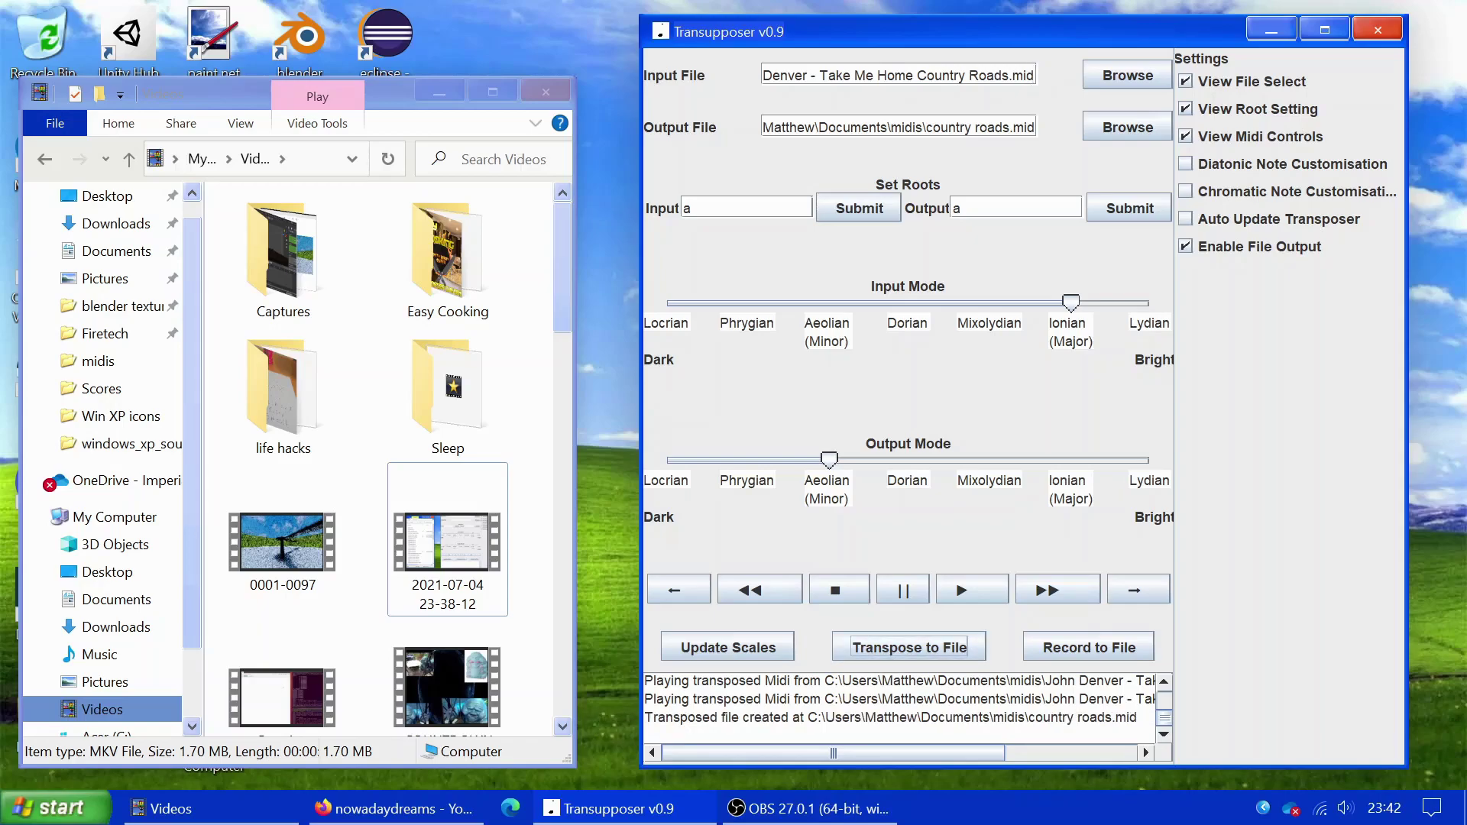
Step: Find the country roads file in the midis folder in File Explorer, listen to it in Windows Media Player and close the player
click(114, 361)
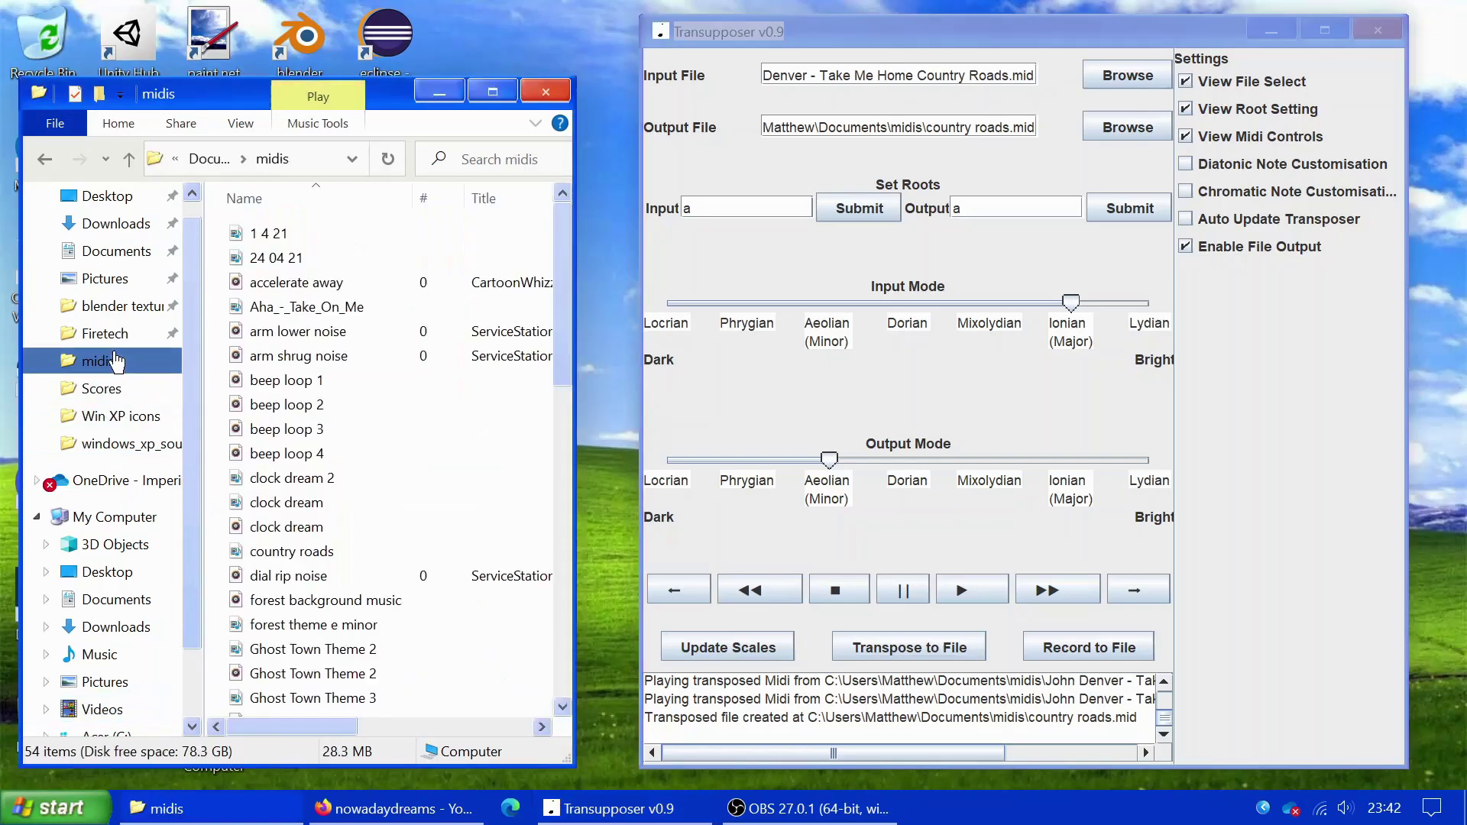
scroll(393, 354, down, 1)
scroll(397, 359, down, 2)
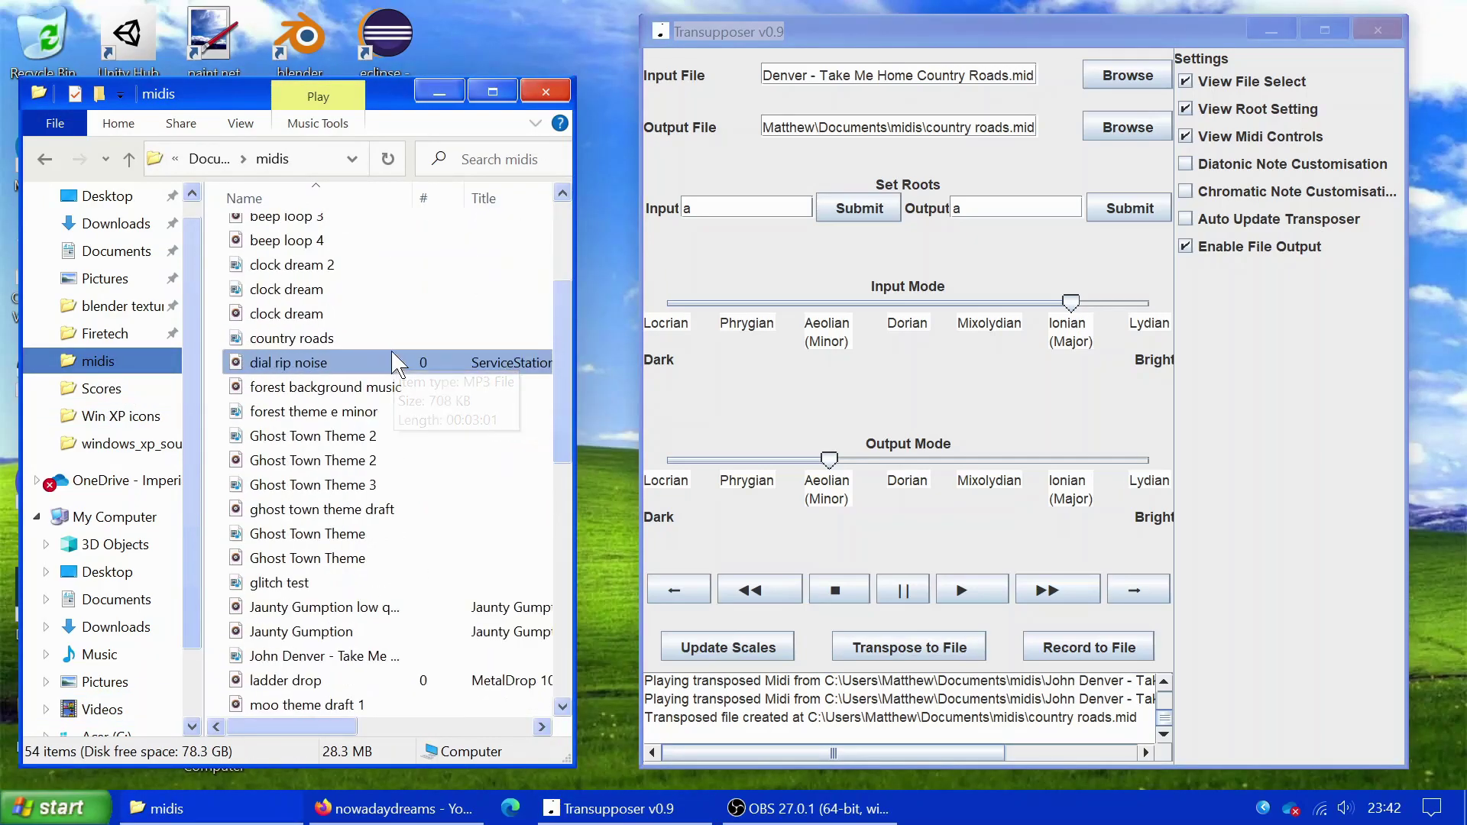
scroll(413, 365, down, 1)
scroll(414, 367, up, 4)
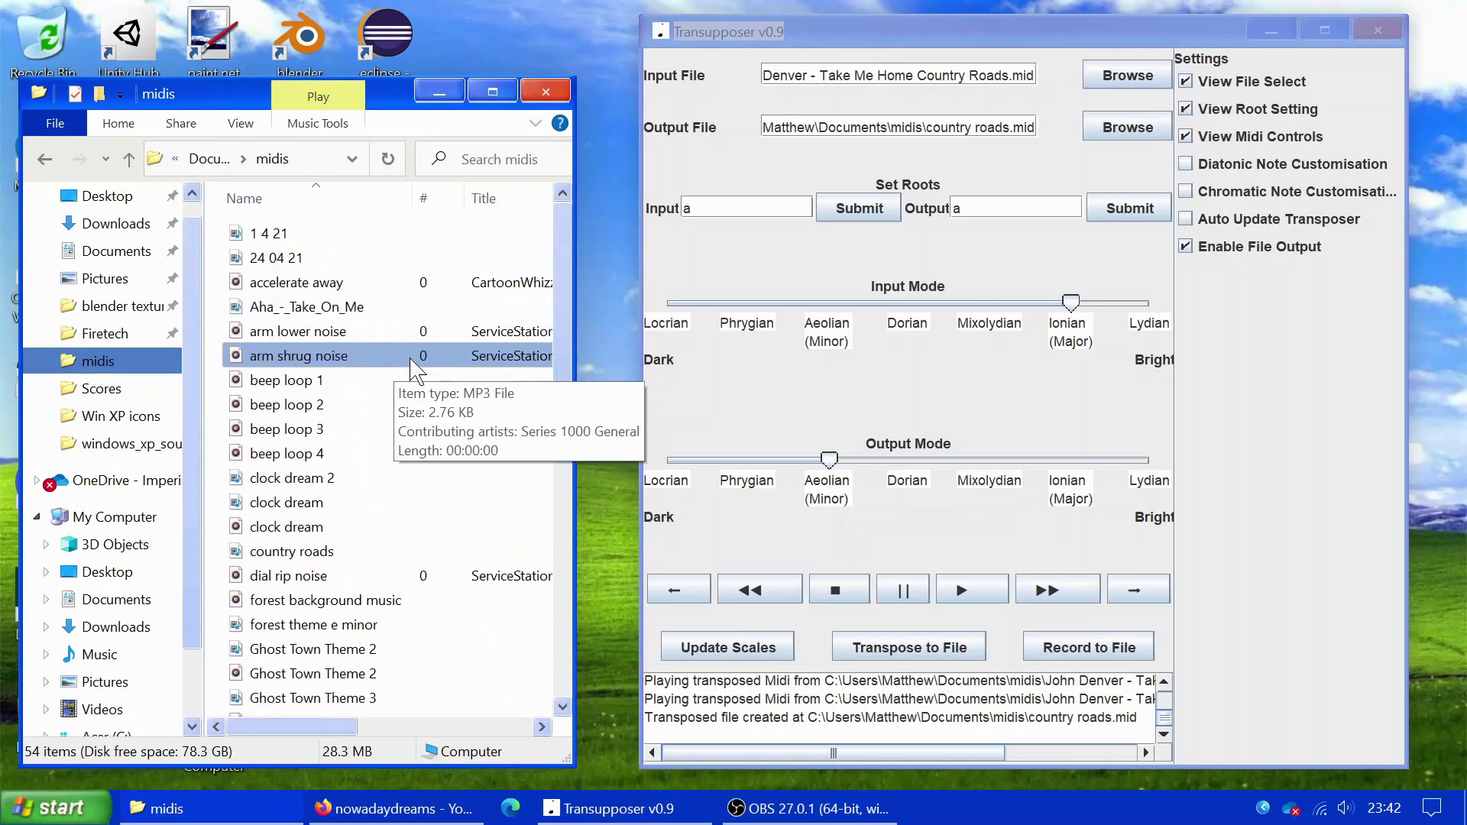
double_click(300, 553)
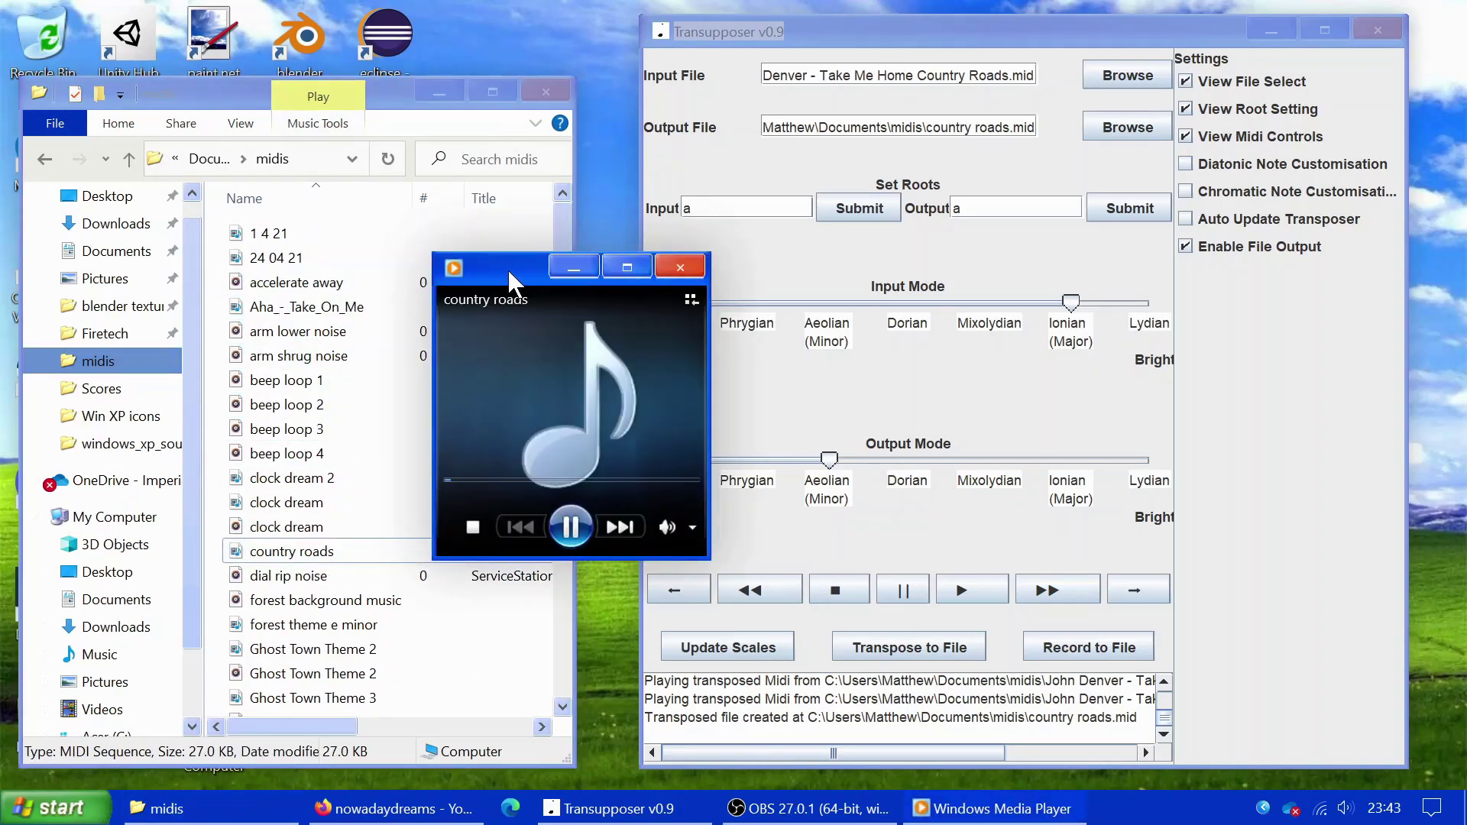
drag(510, 269, 501, 278)
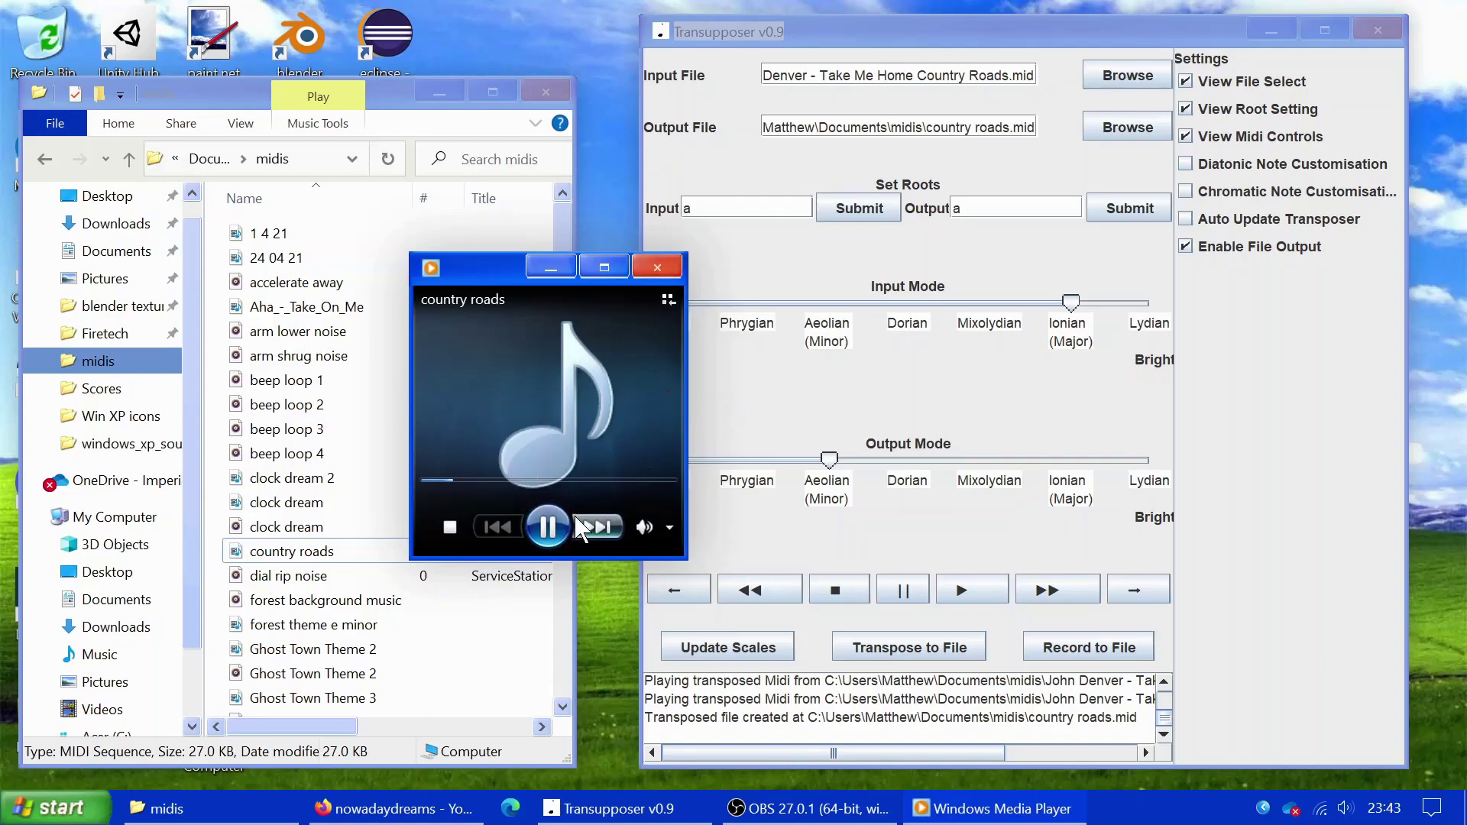
click(659, 269)
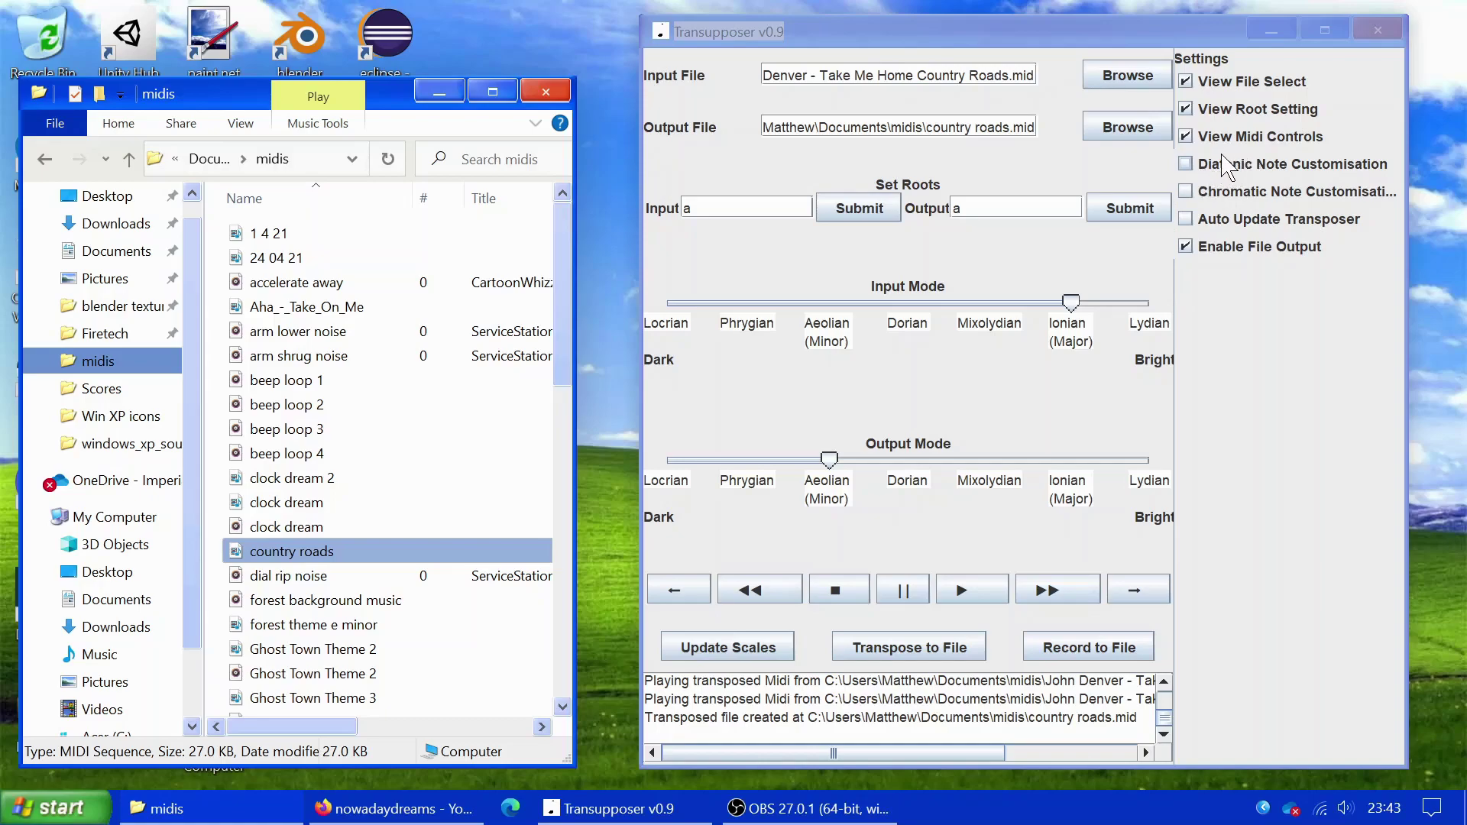
Step: Enable diatonic note customisation in the transposer settings, and briefly show the chromatic note customisation before hiding it again
click(1214, 172)
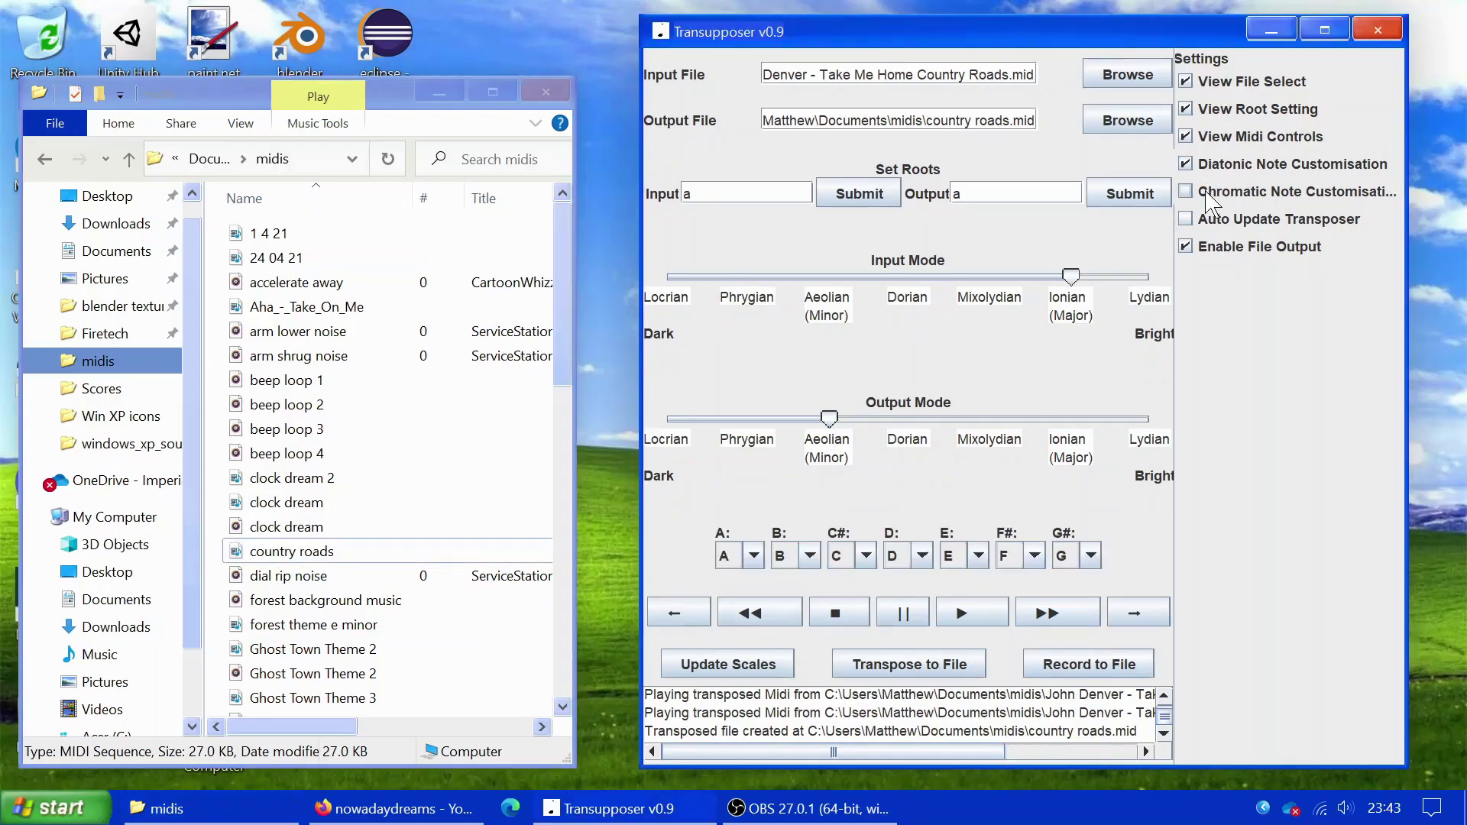
click(1213, 201)
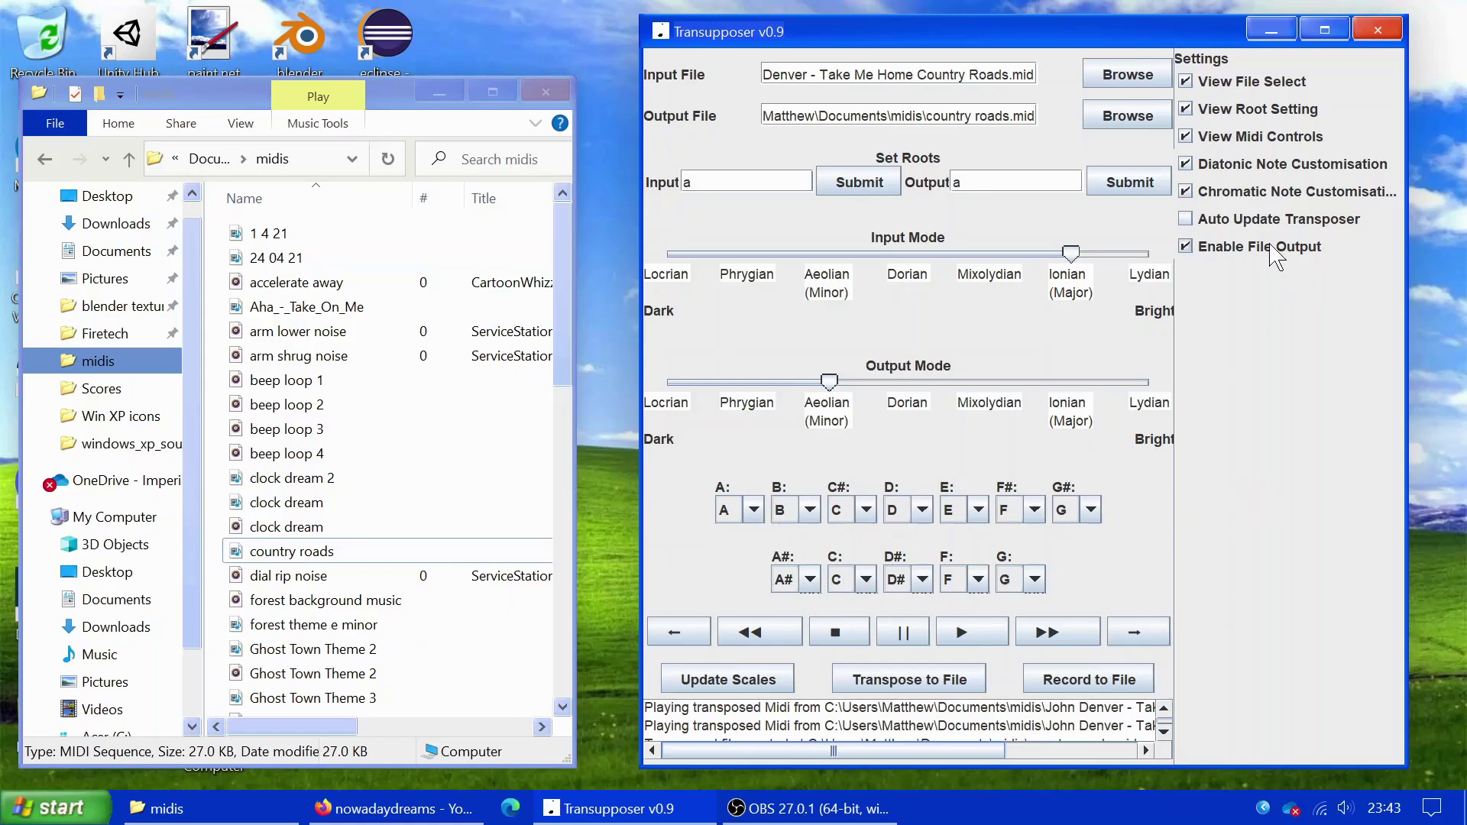
click(1186, 194)
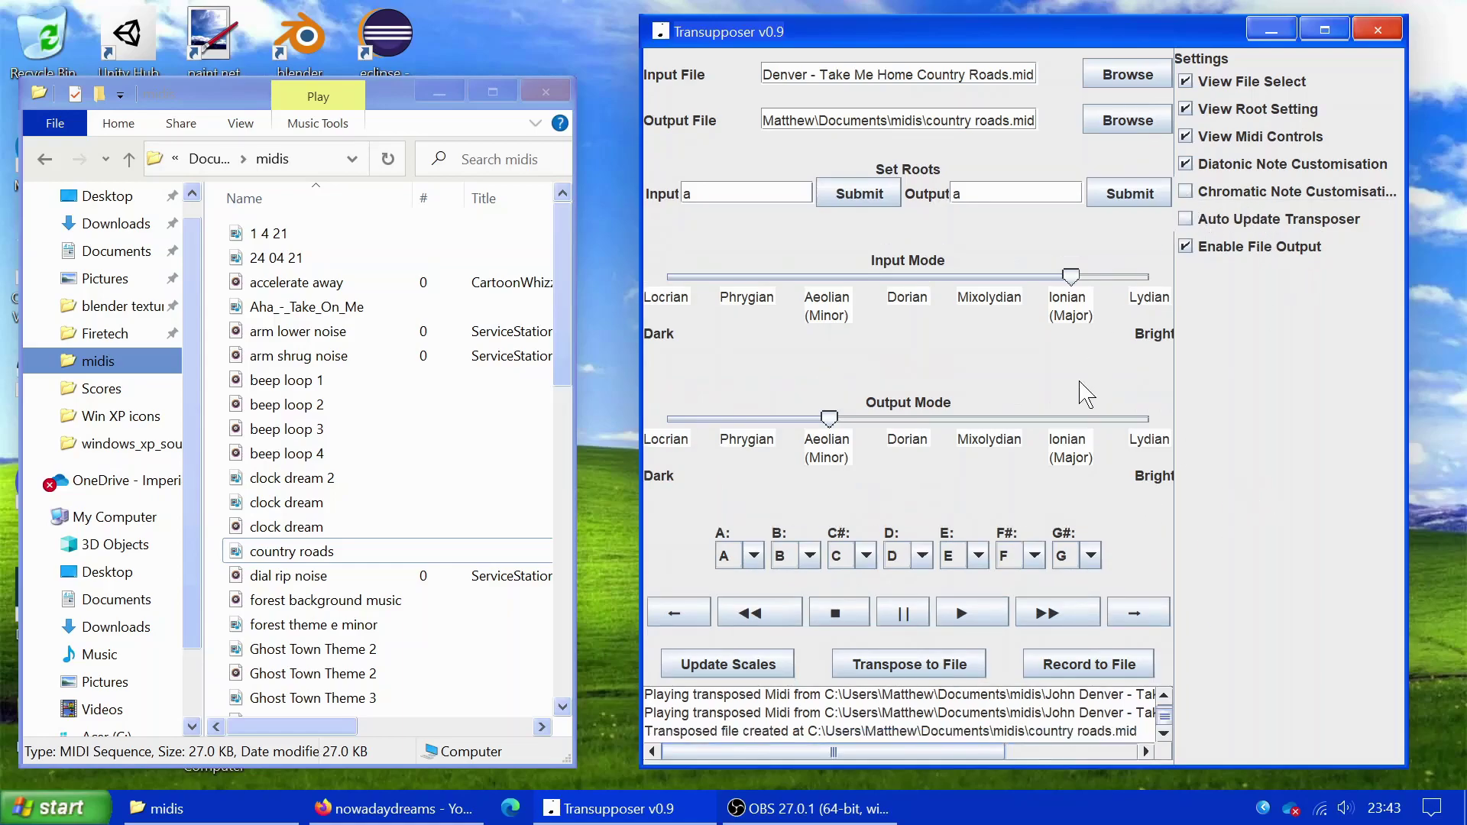
Step: Map D to D#, B to A# and F# to F#, and play the song with these custom notes before stopping it
click(926, 553)
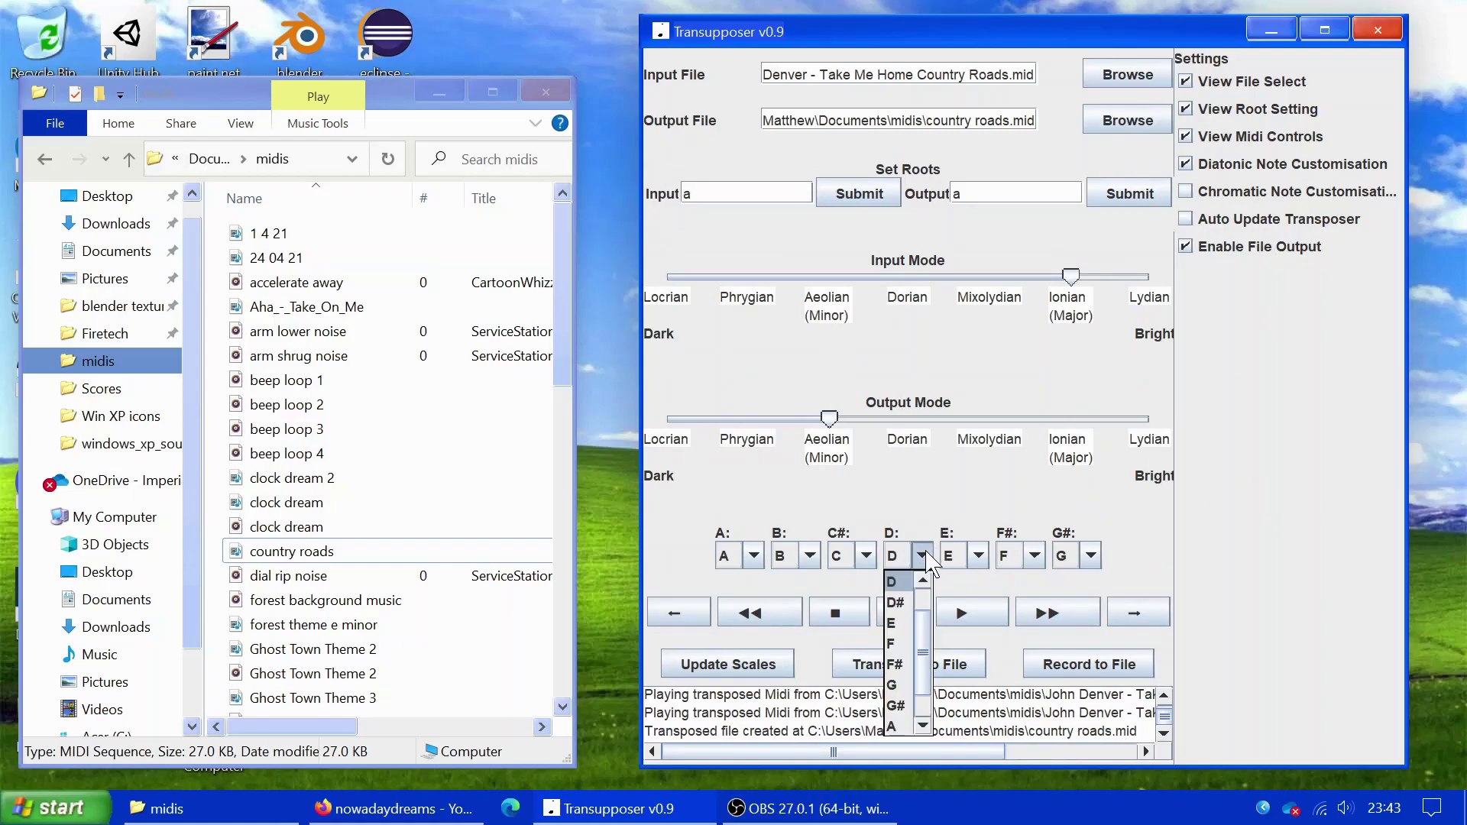
click(897, 603)
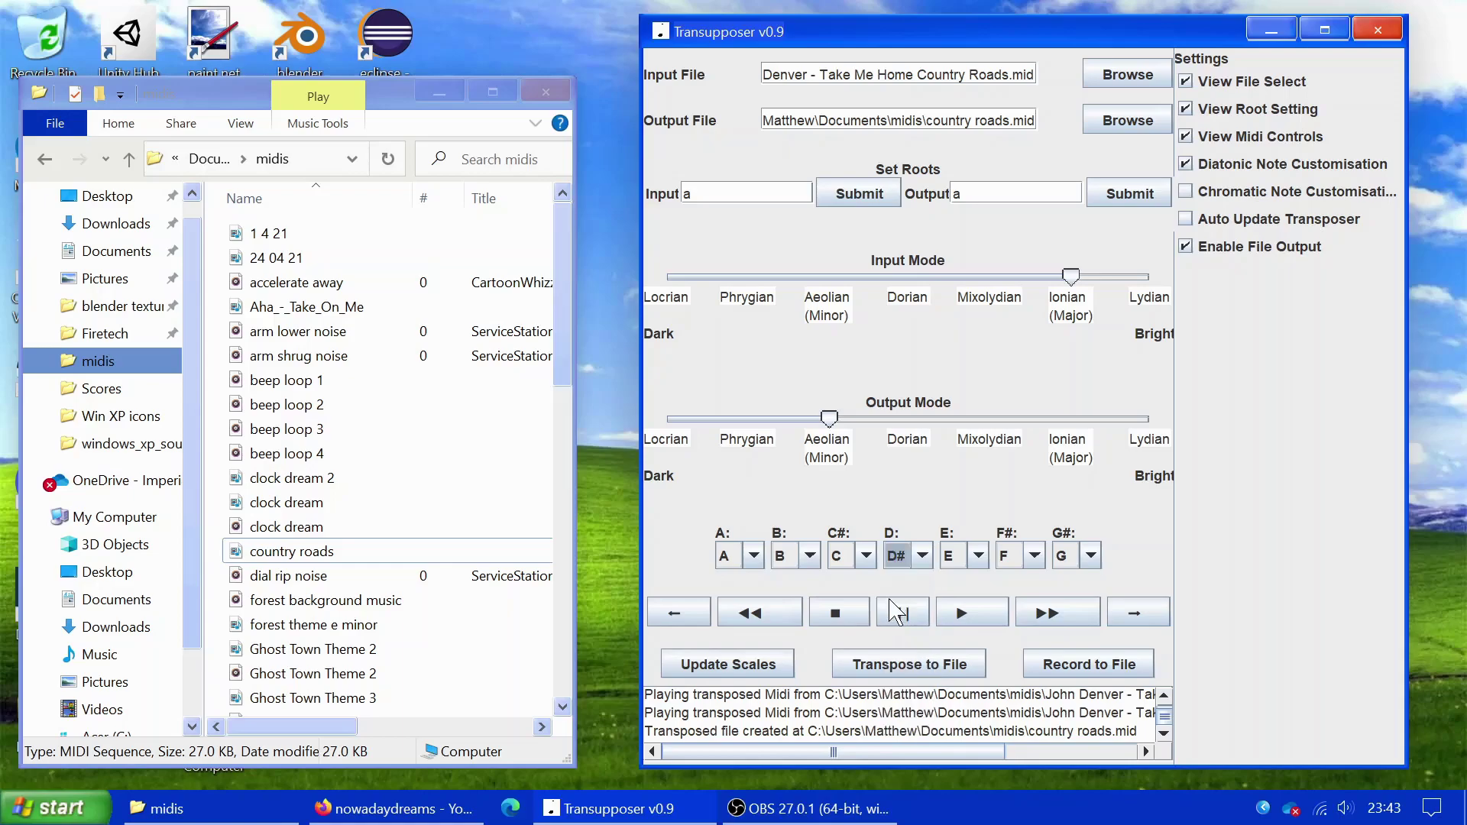
click(810, 556)
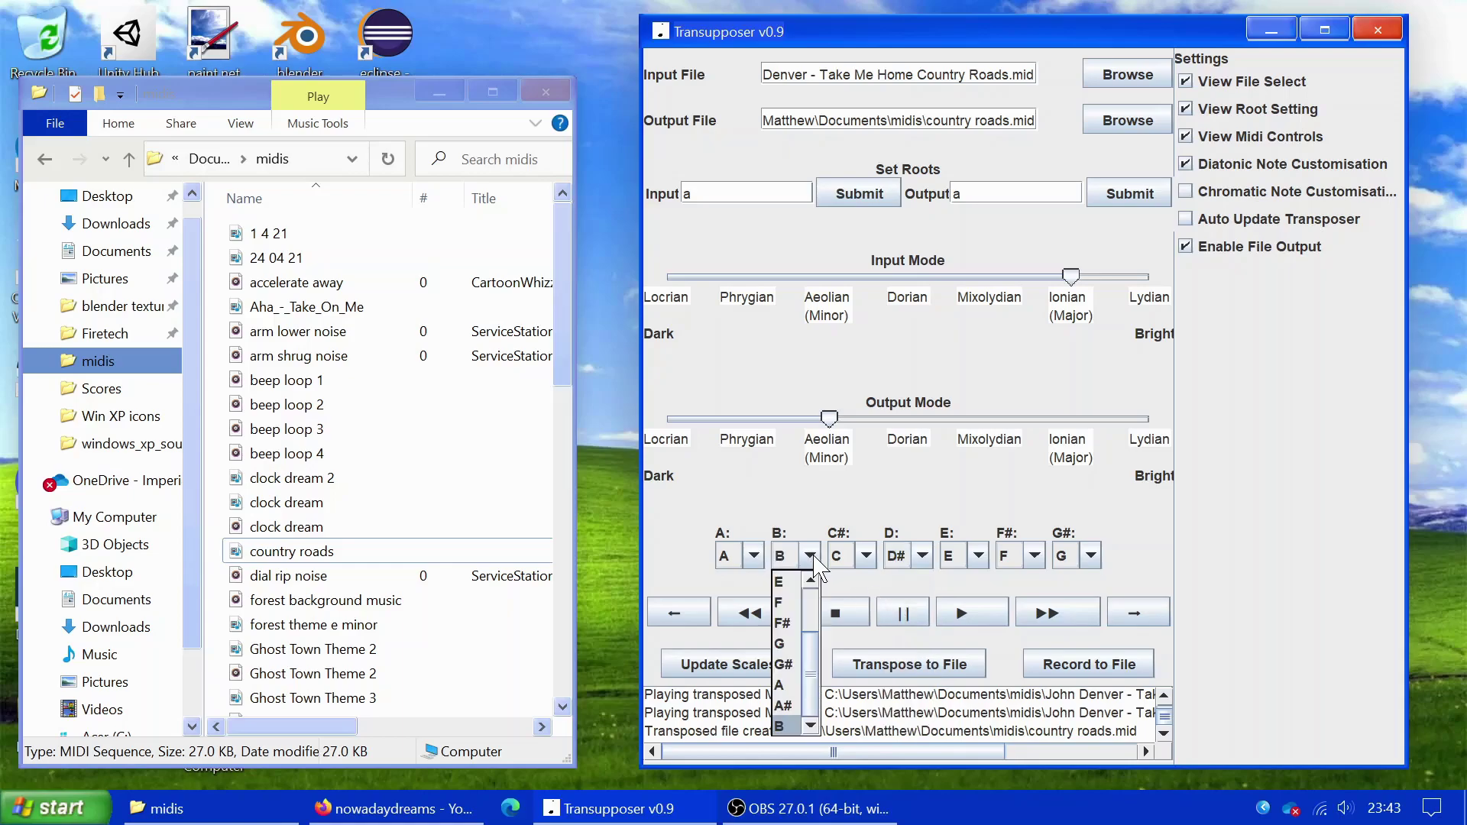
click(787, 705)
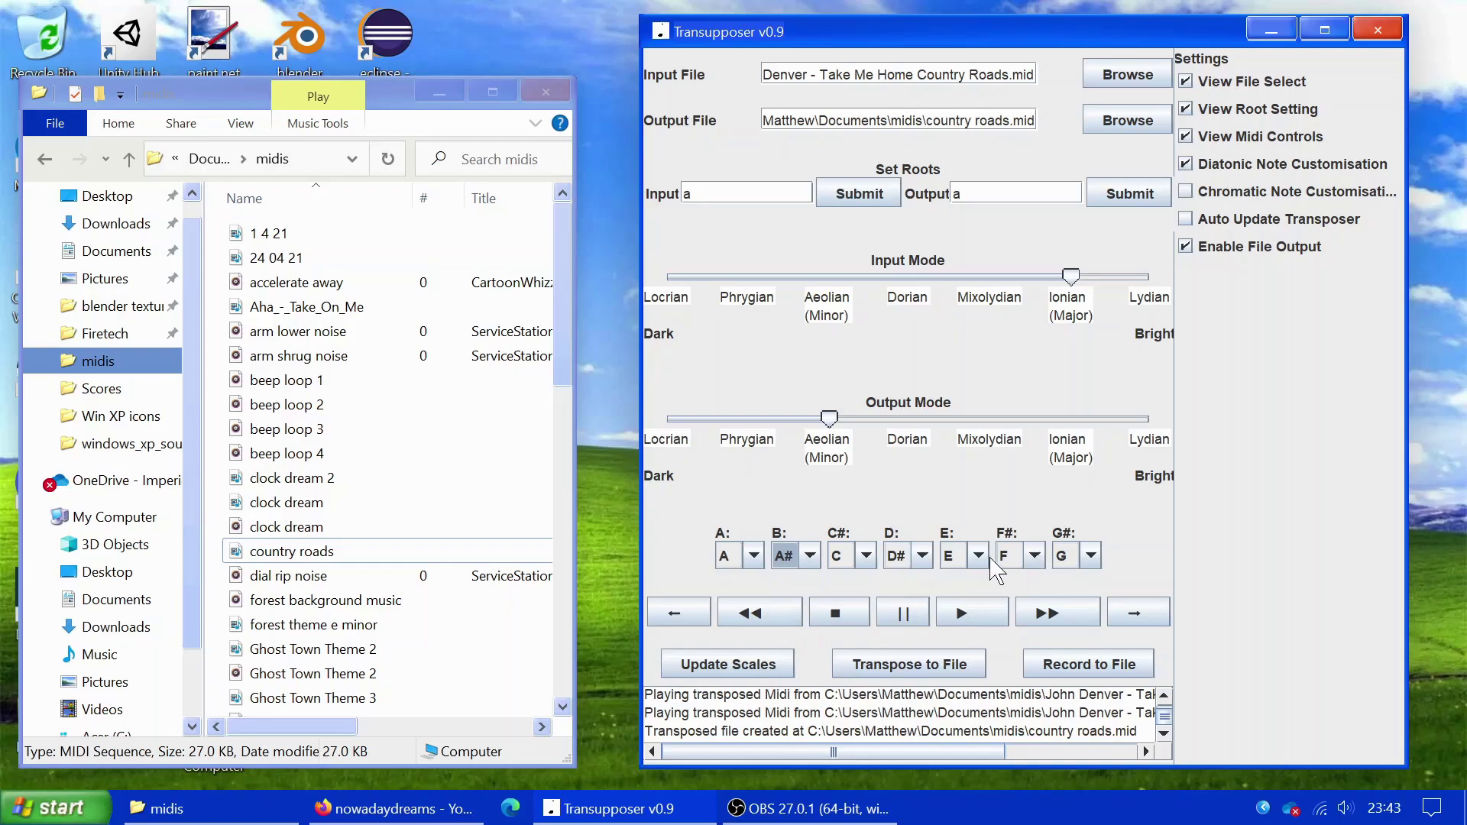
click(1036, 562)
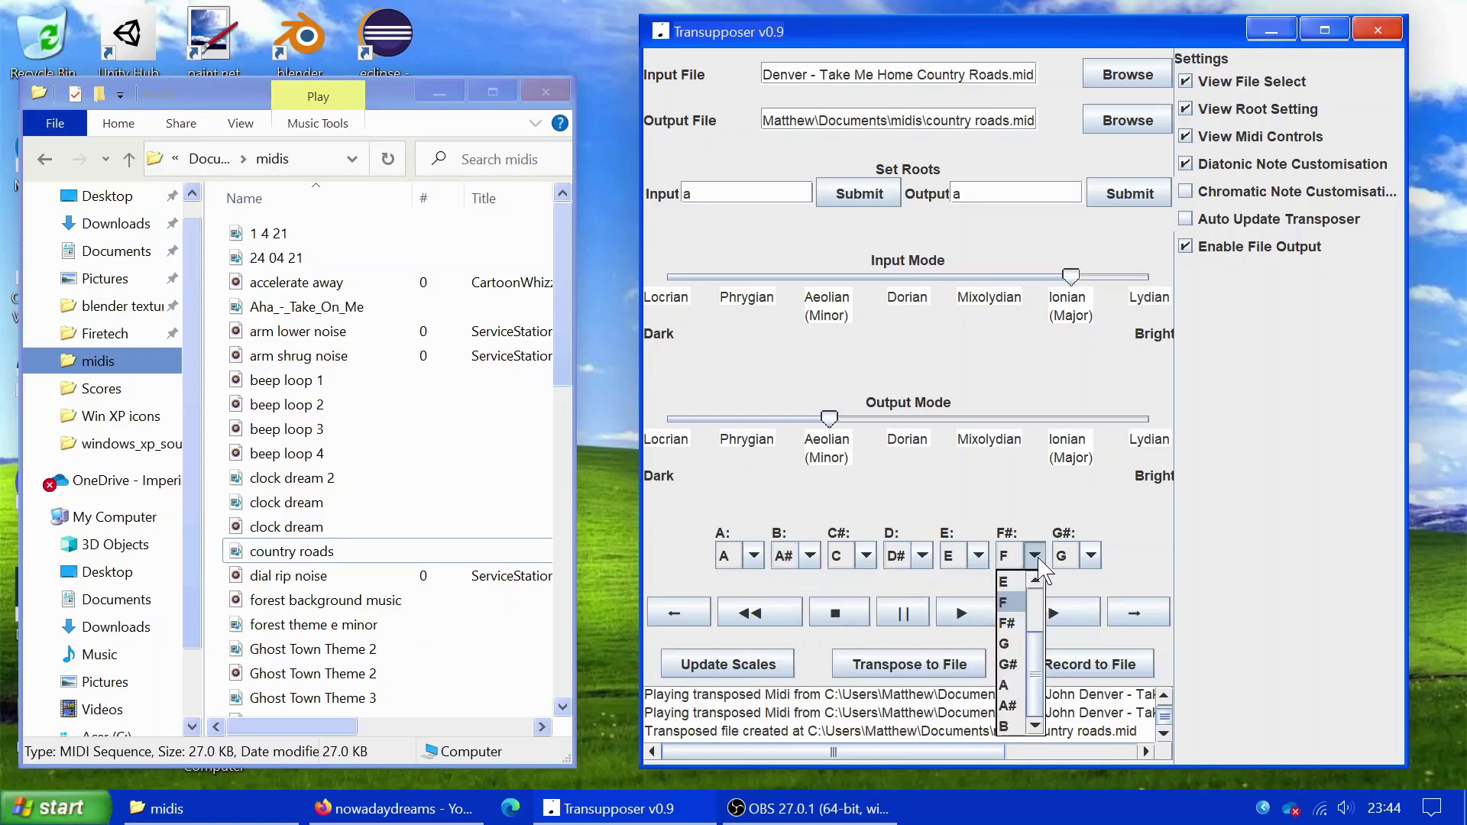
click(1007, 622)
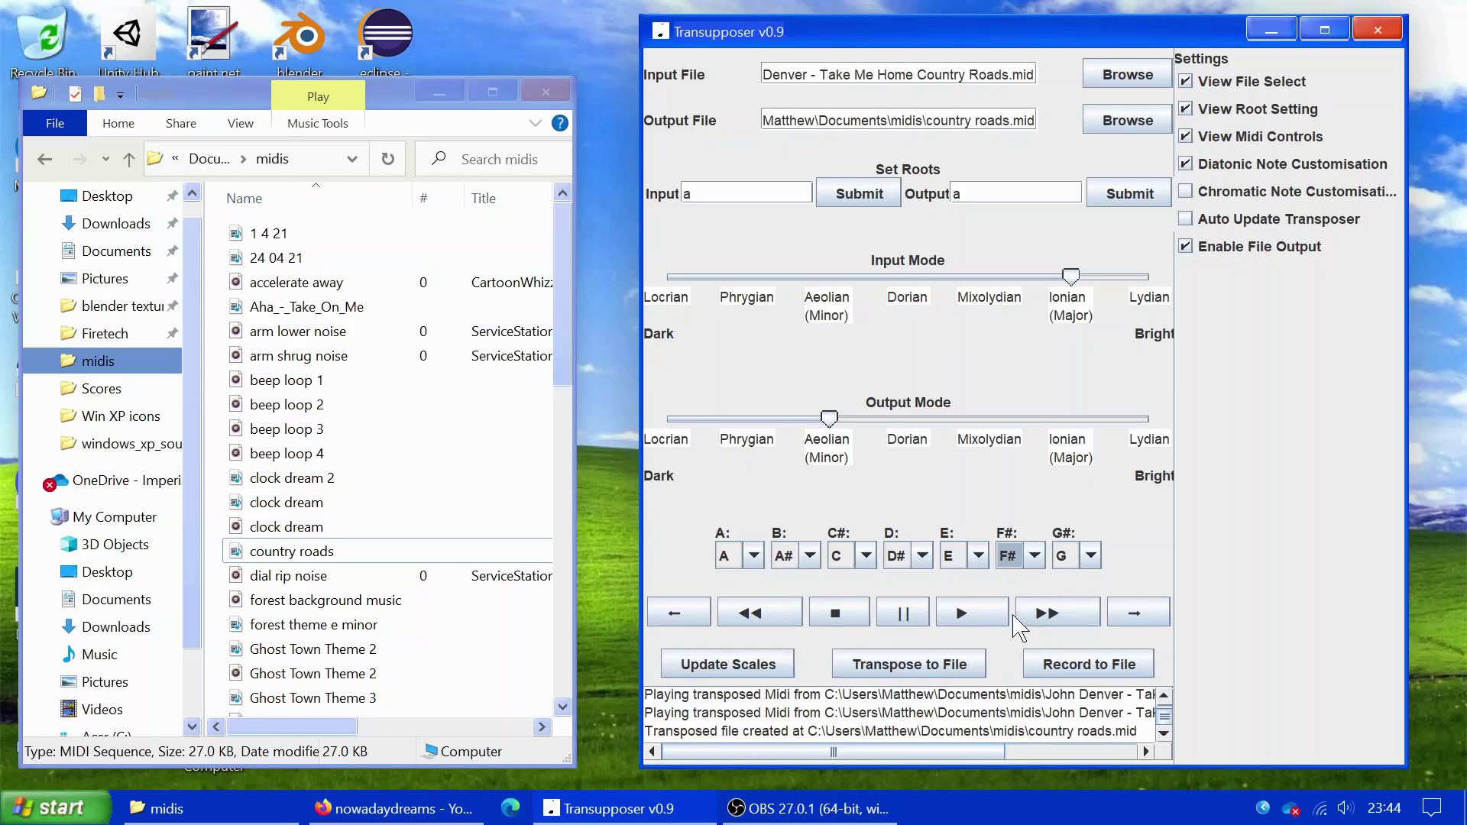
click(965, 615)
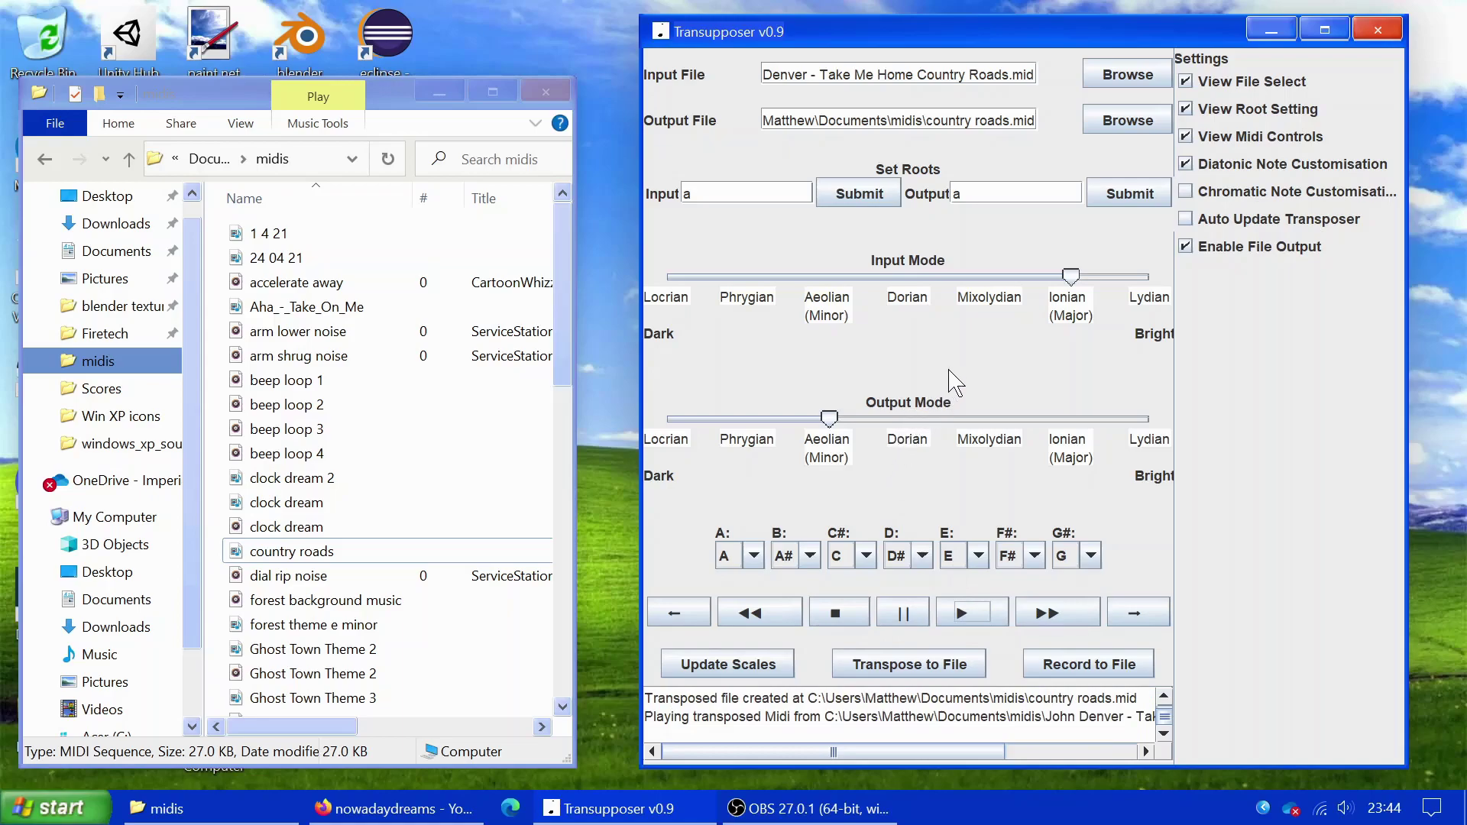
click(839, 614)
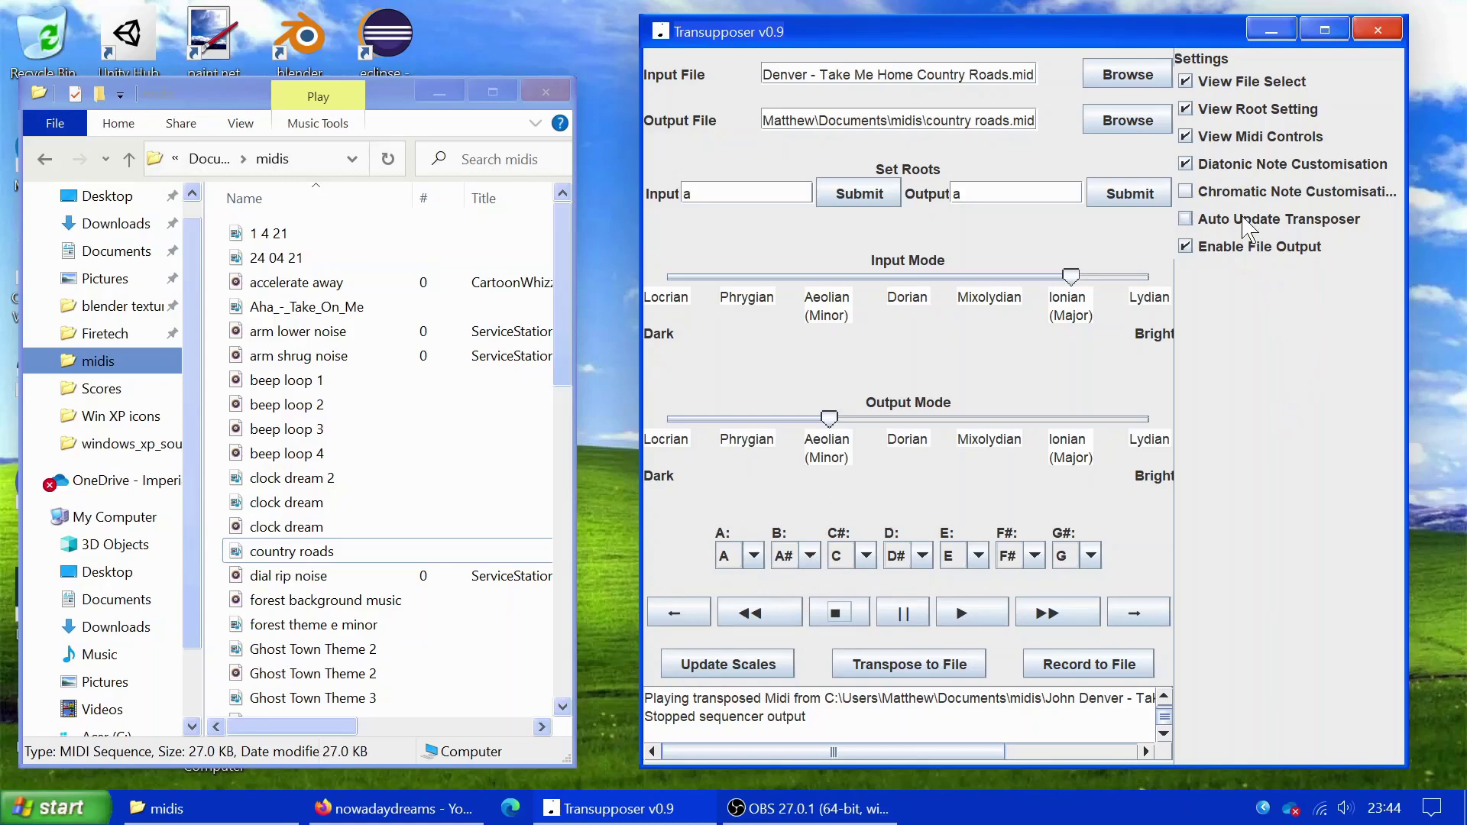
Step: Hide the diatonic note customisation, and update the scales to the Ionian (Major) output mode while the transposed song plays
click(1185, 164)
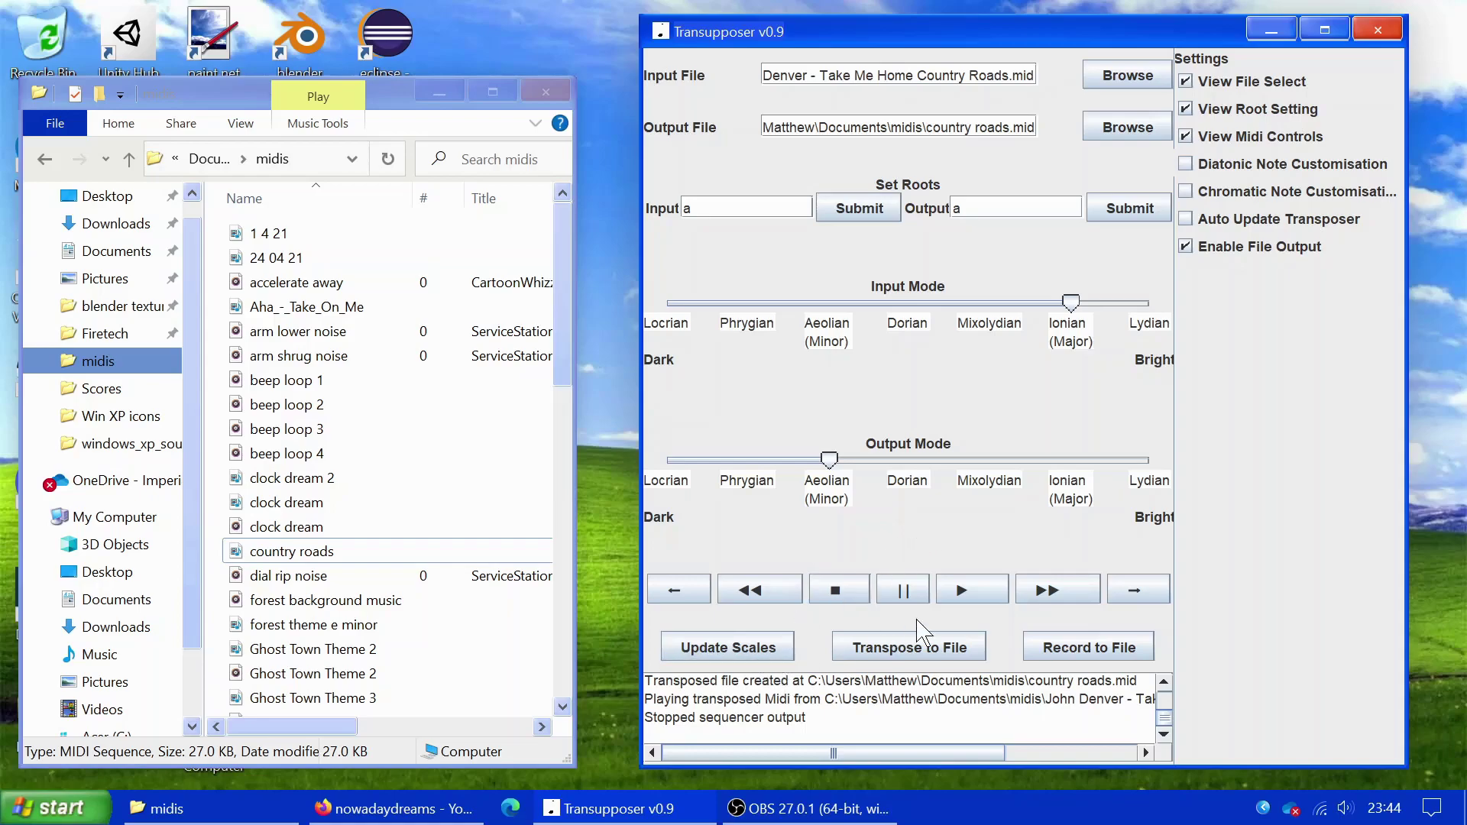
click(978, 604)
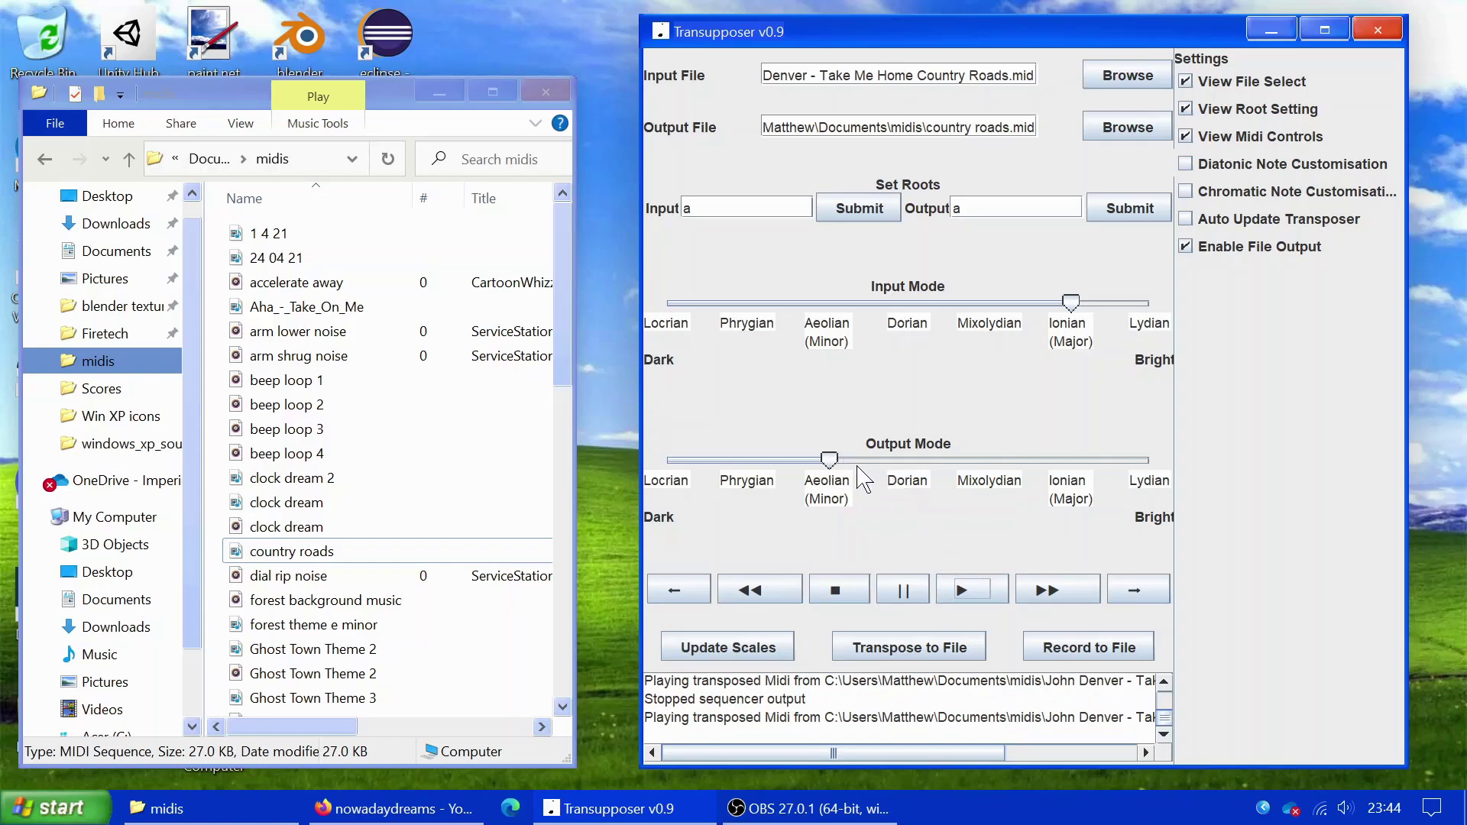
drag(834, 465, 1072, 463)
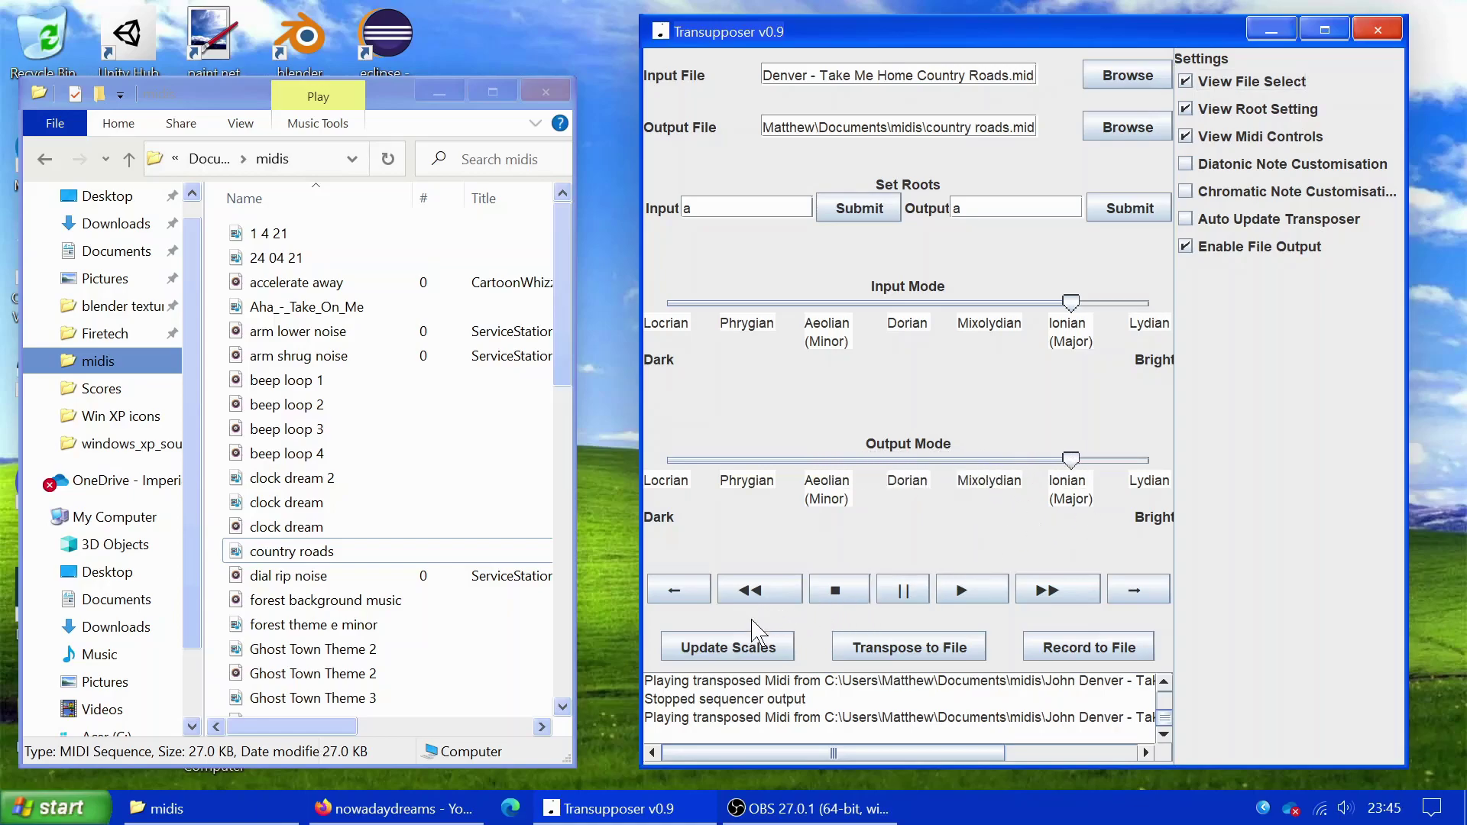
click(765, 657)
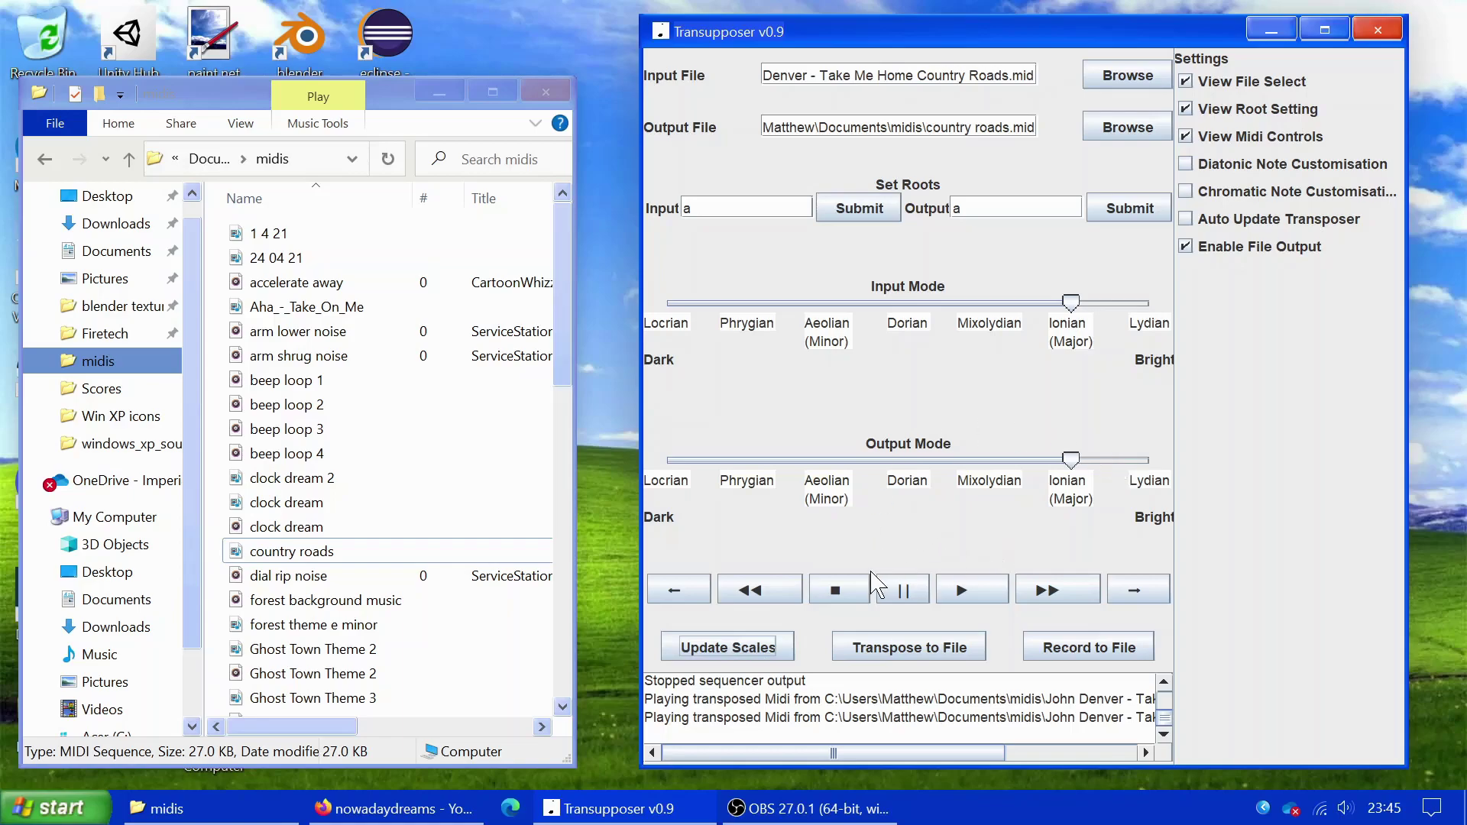
Step: Update the scales to Aeolian (Minor) output and back to Ionian (Major) while the song plays, and stop playback
drag(1070, 460, 834, 481)
click(725, 652)
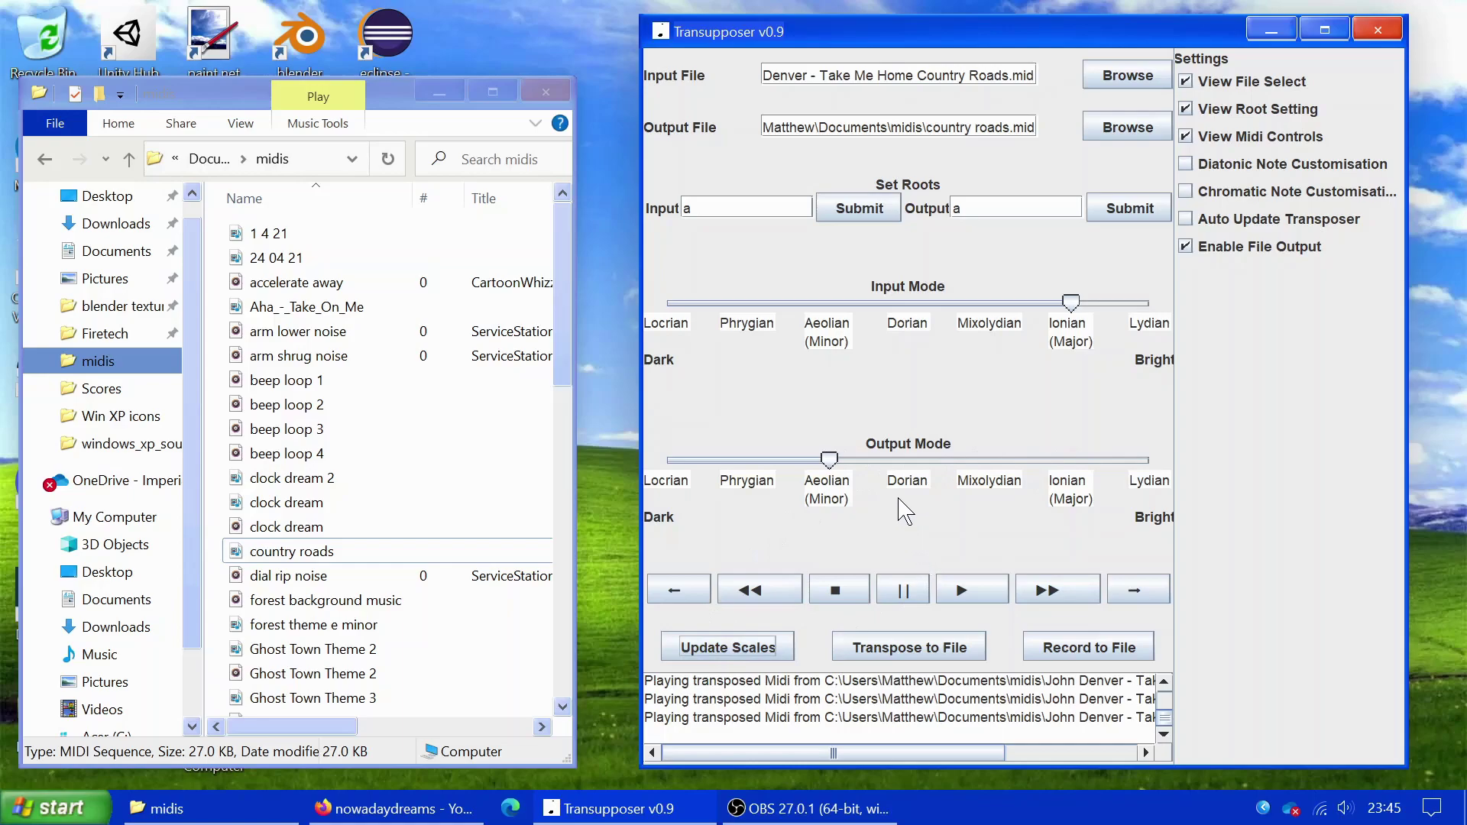
drag(829, 462, 1073, 468)
click(764, 656)
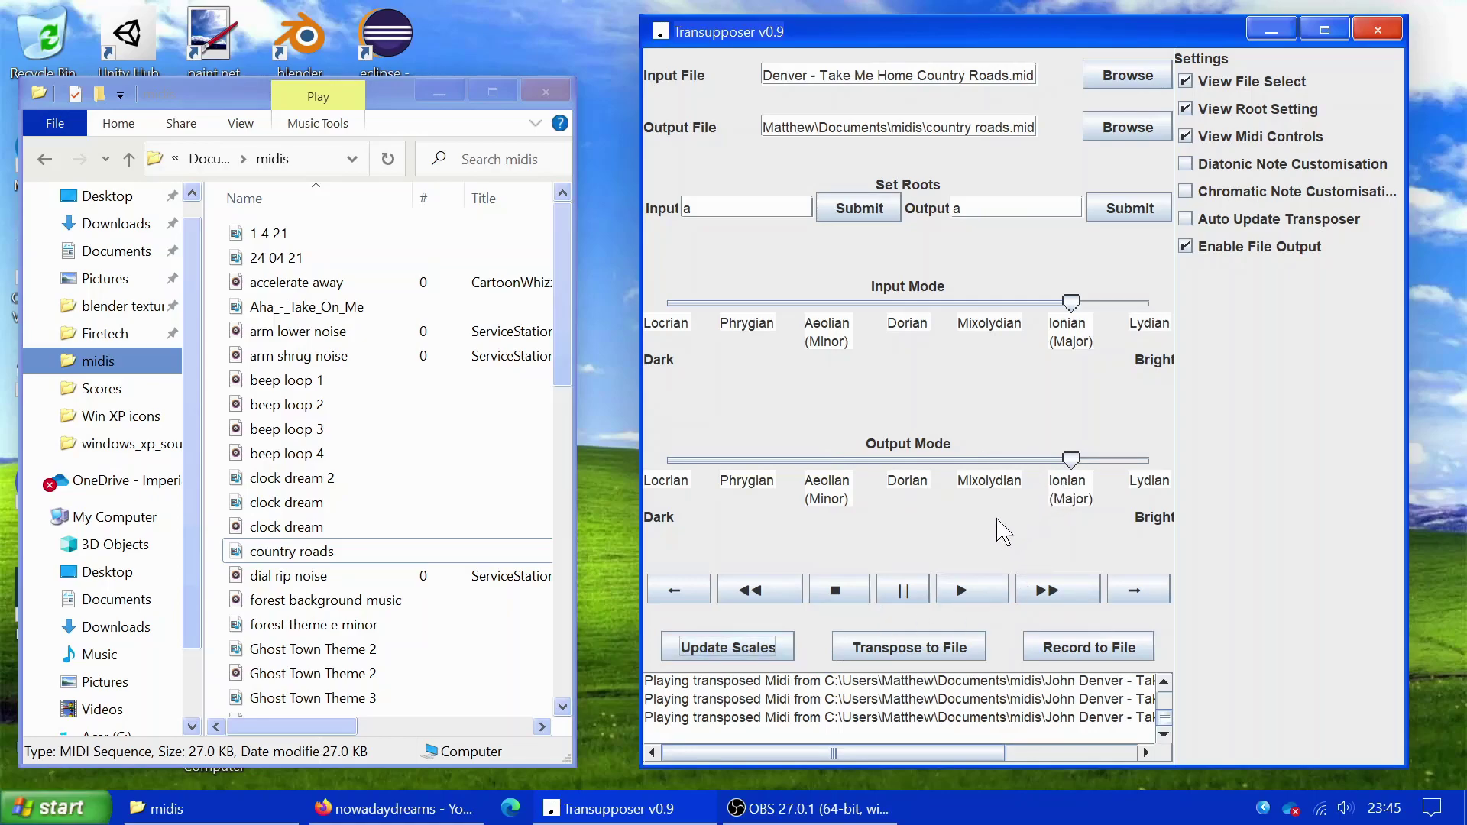
click(843, 593)
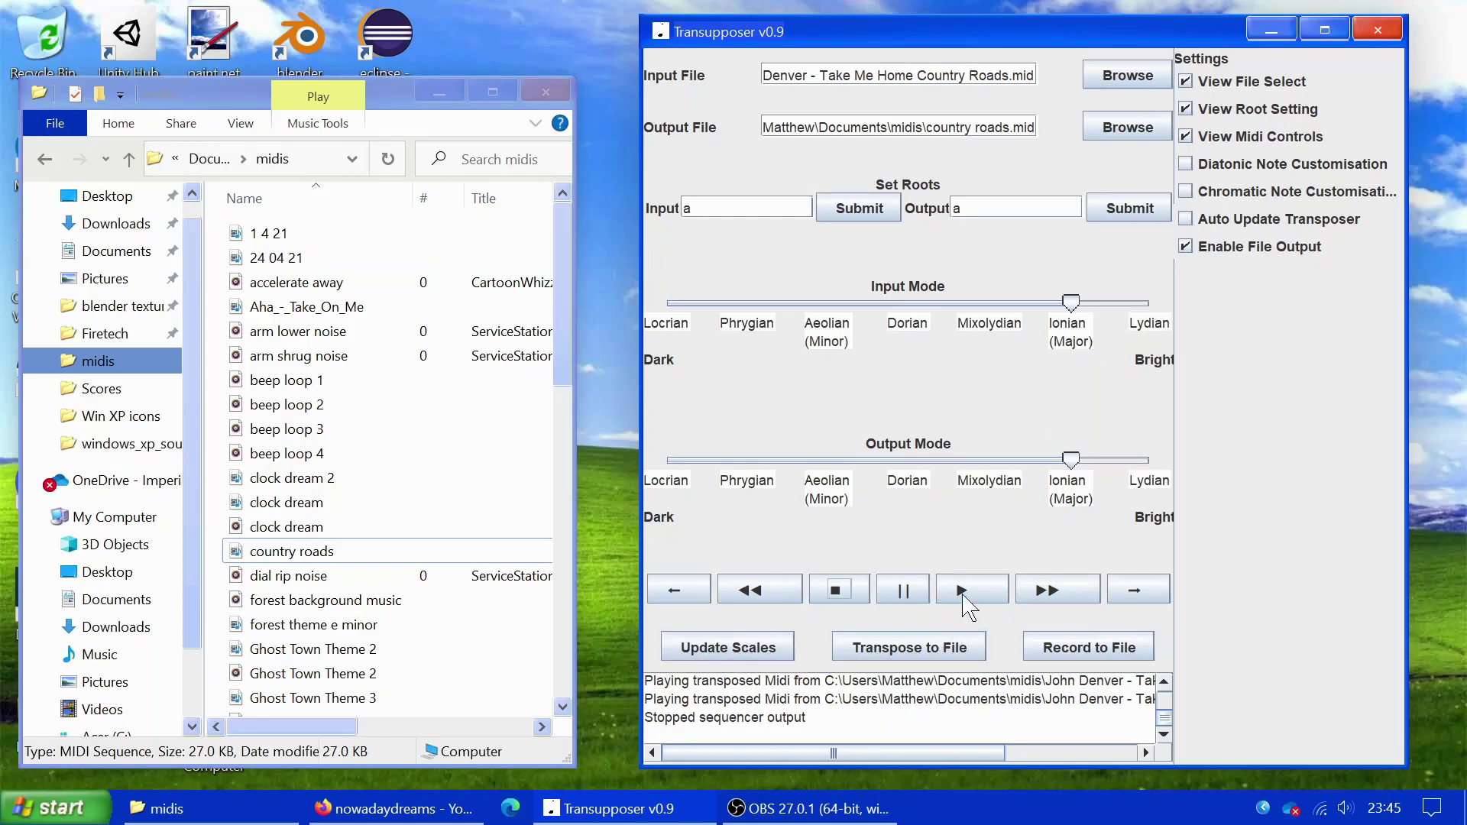
Step: Play the song with Auto Update Transposer enabled, shift the output mode through Dorian and Locrian to Lydian, and stop playback
click(985, 592)
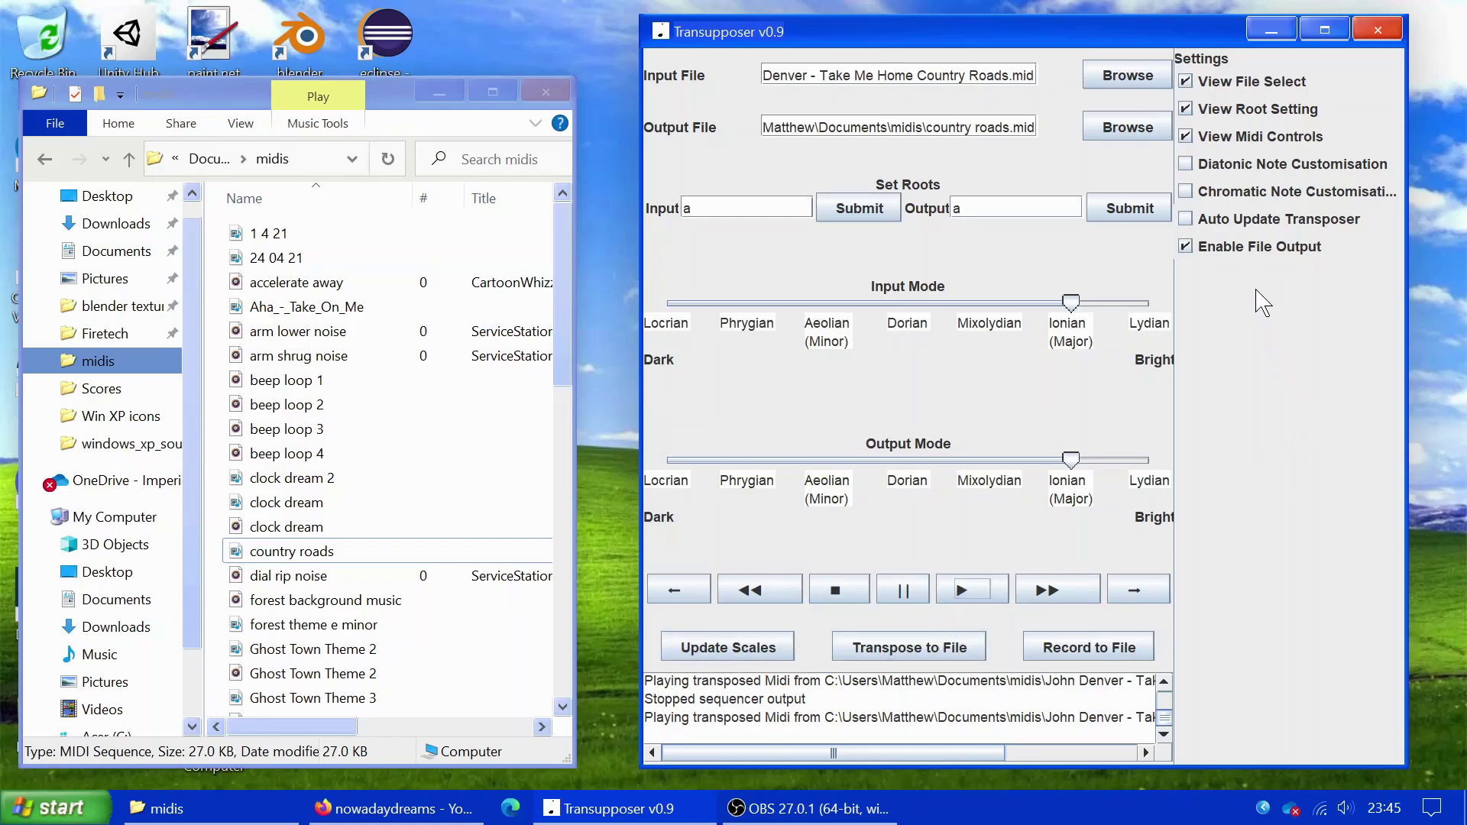
click(1230, 219)
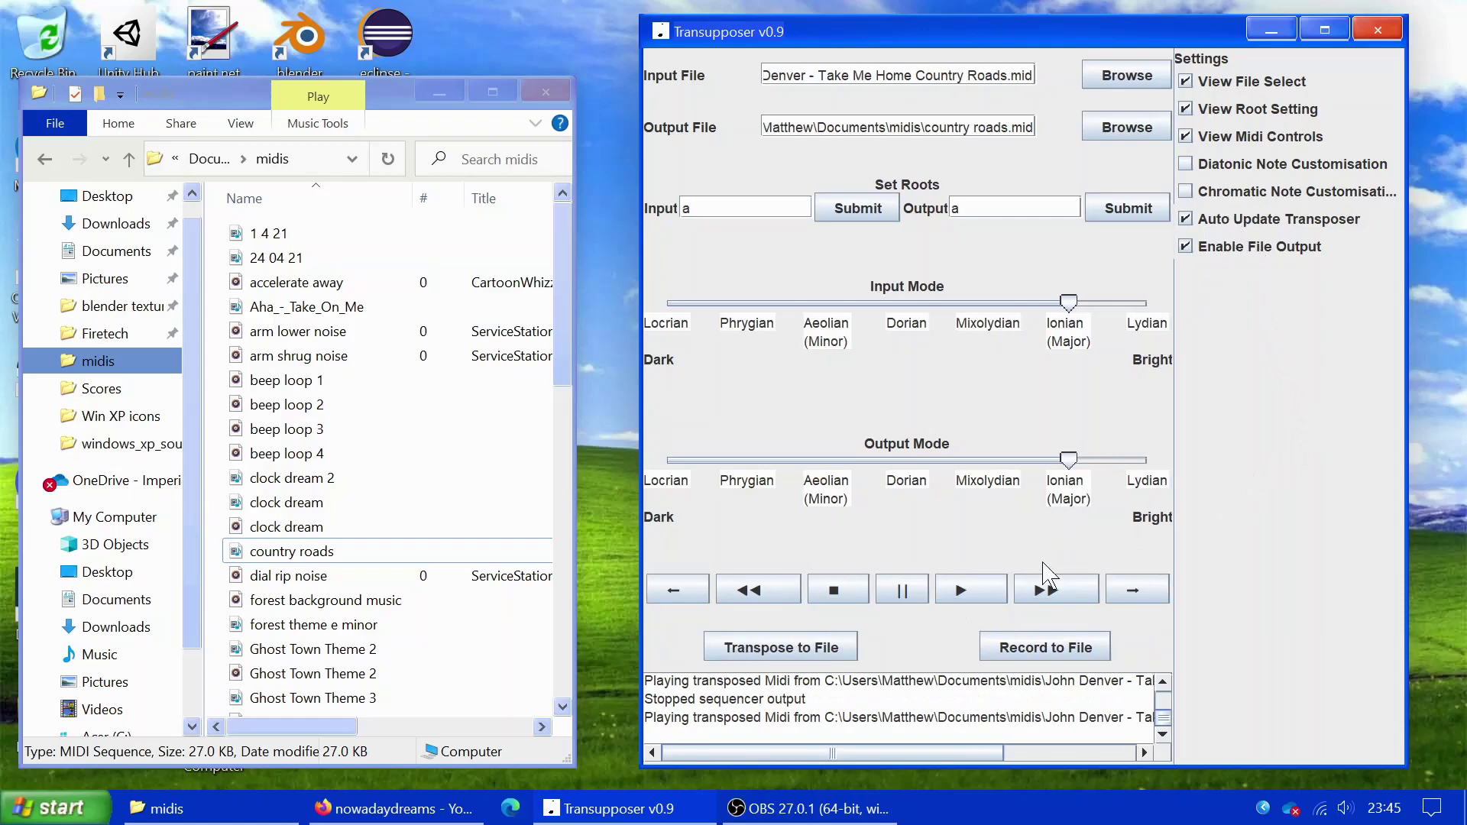
drag(1069, 463, 910, 463)
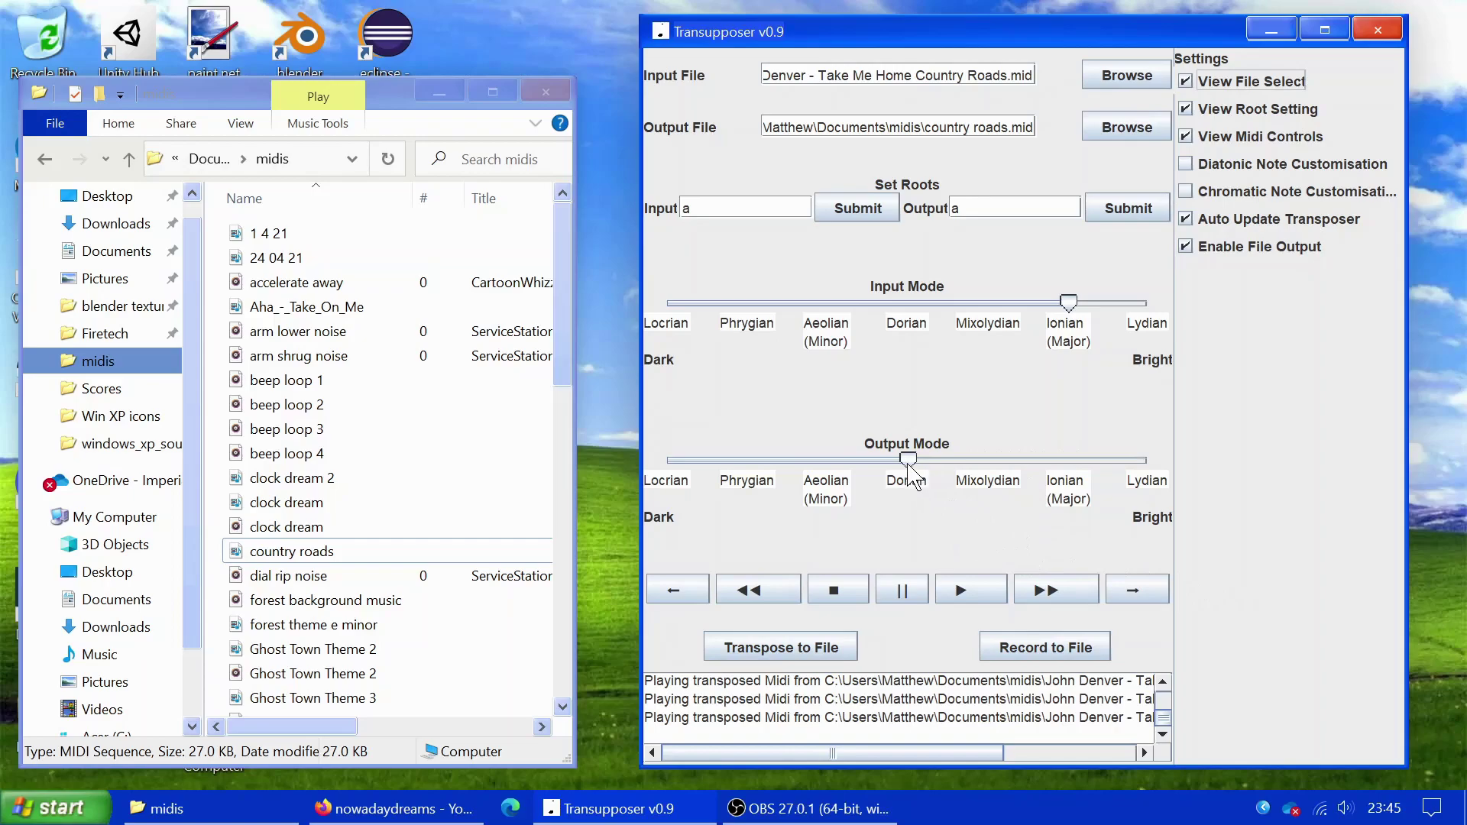
drag(909, 463, 669, 463)
click(742, 466)
click(747, 460)
drag(1085, 489, 1146, 461)
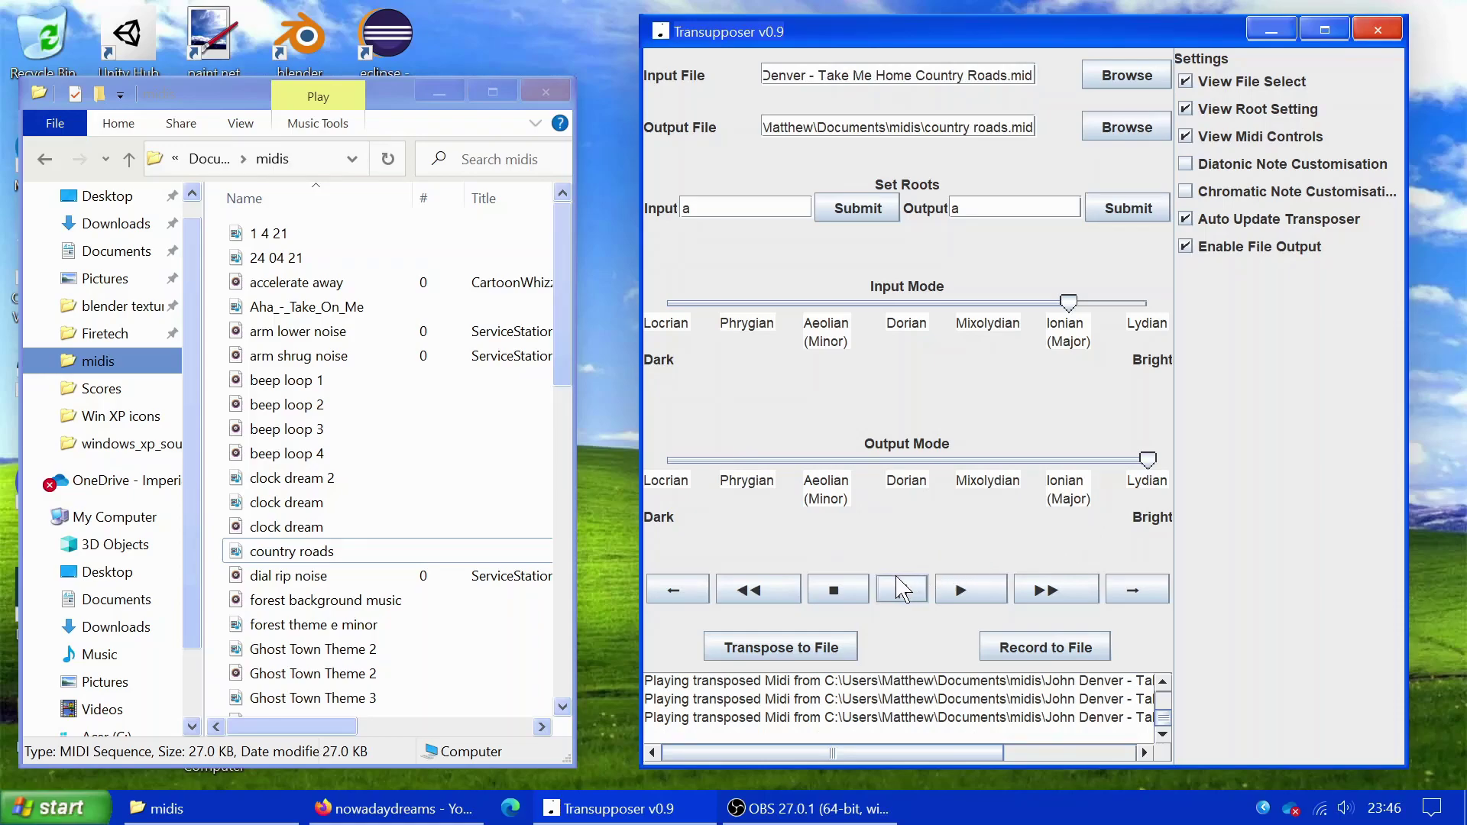
click(844, 589)
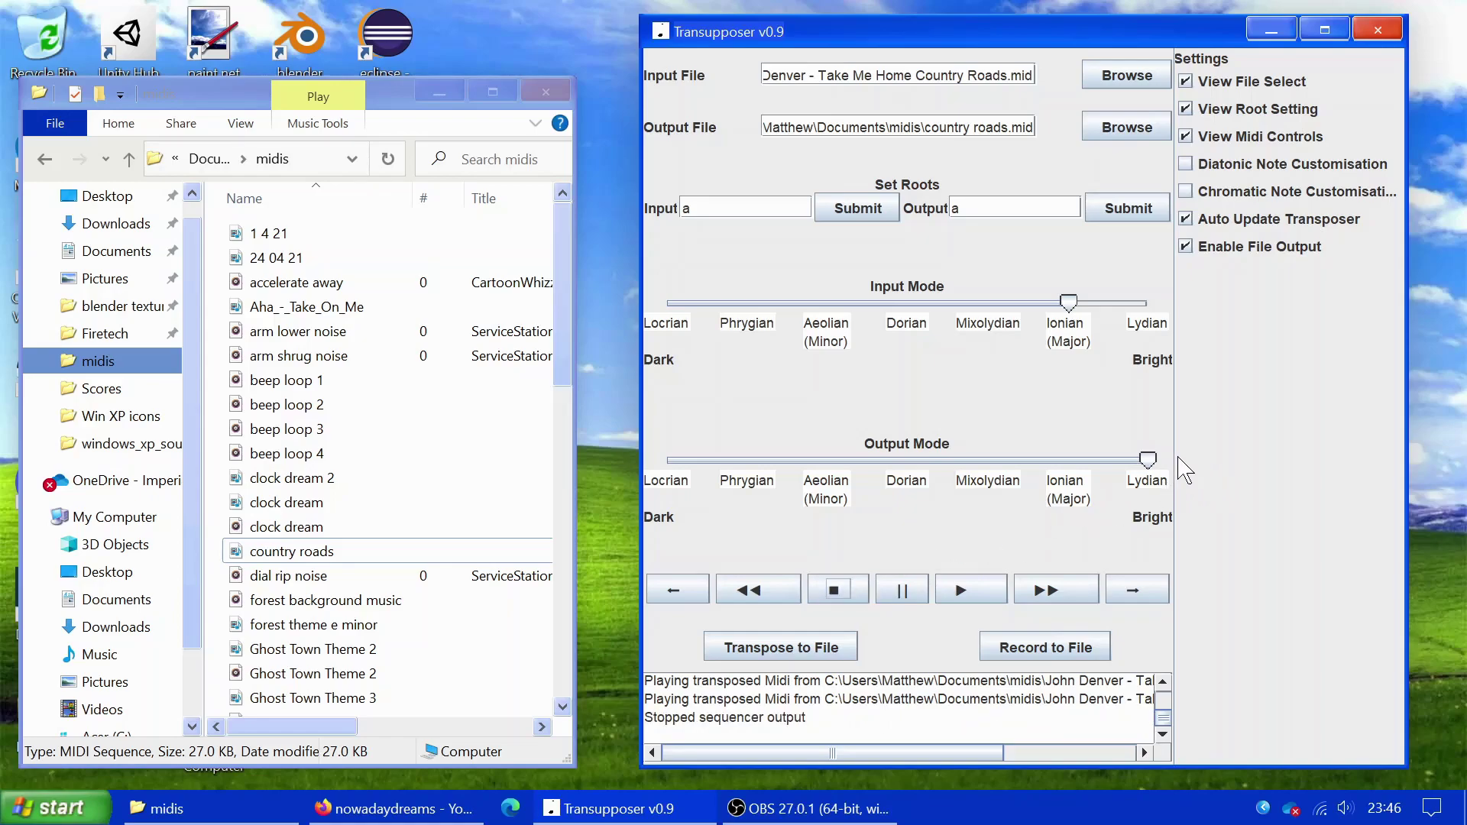
Step: Disable Auto Update Transposer and start recording the song to file with the output mode set to Aeolian (Minor)
click(1198, 223)
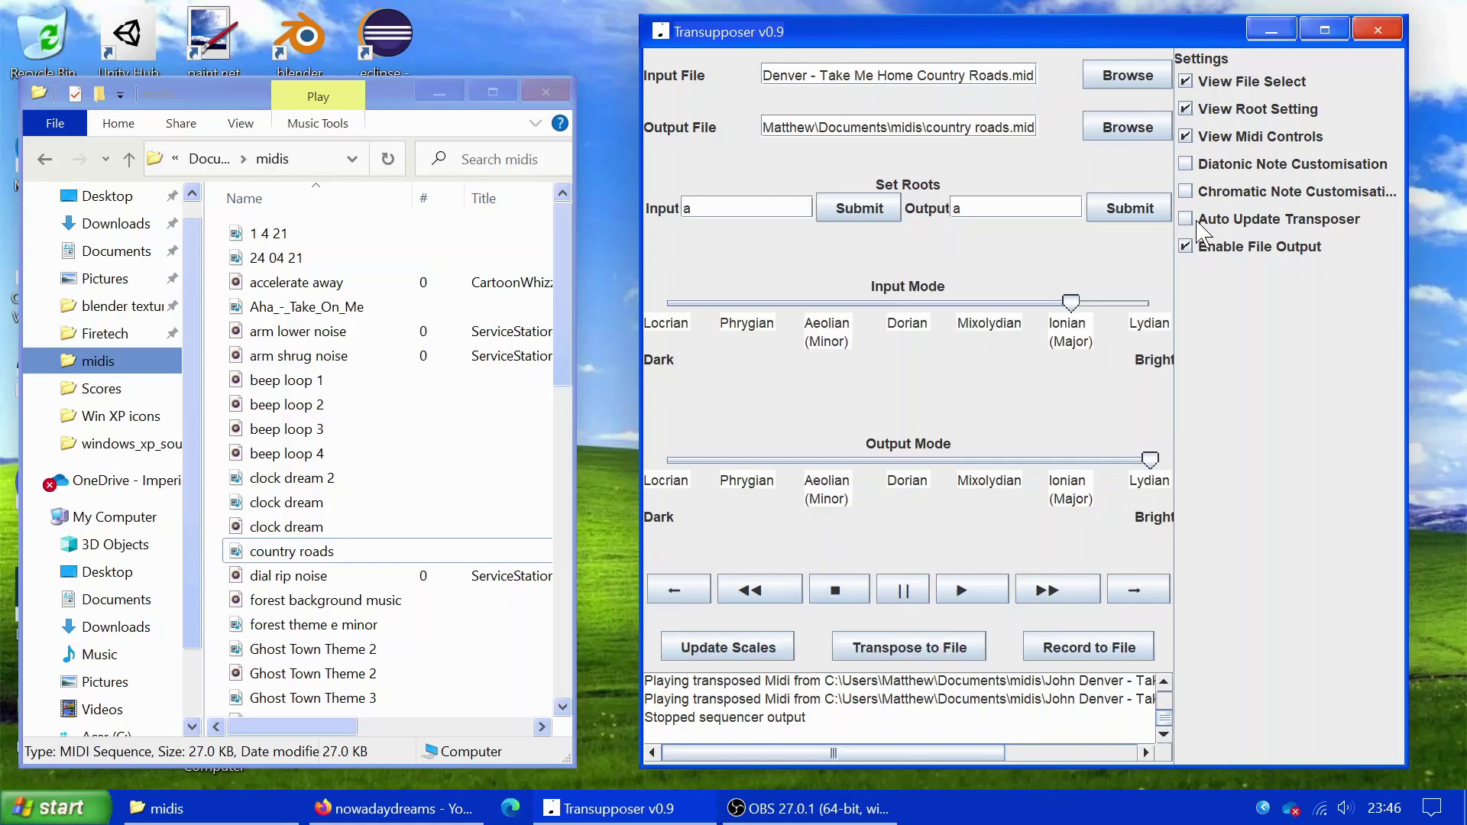
drag(1151, 461, 830, 463)
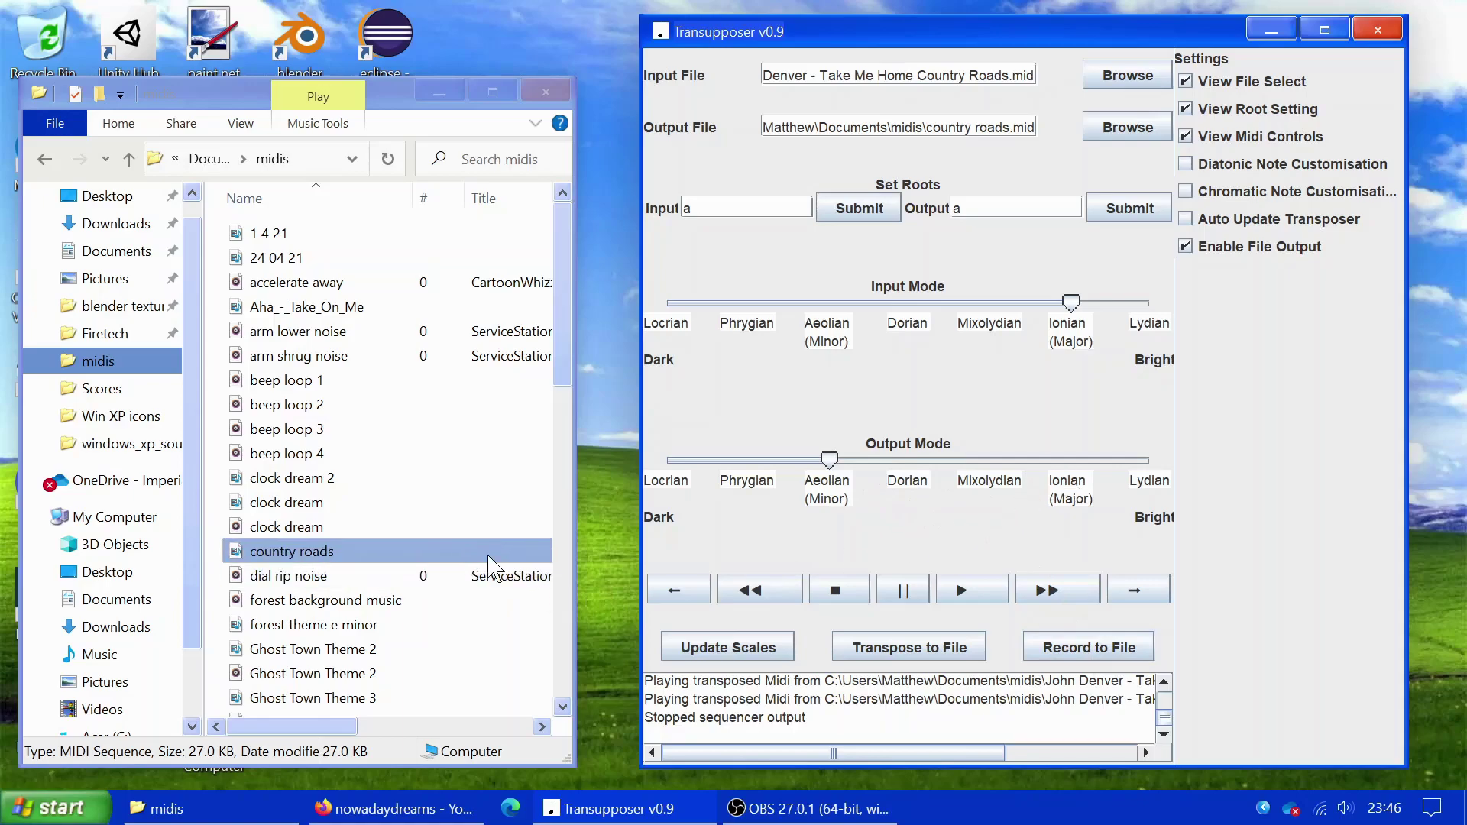
click(1091, 649)
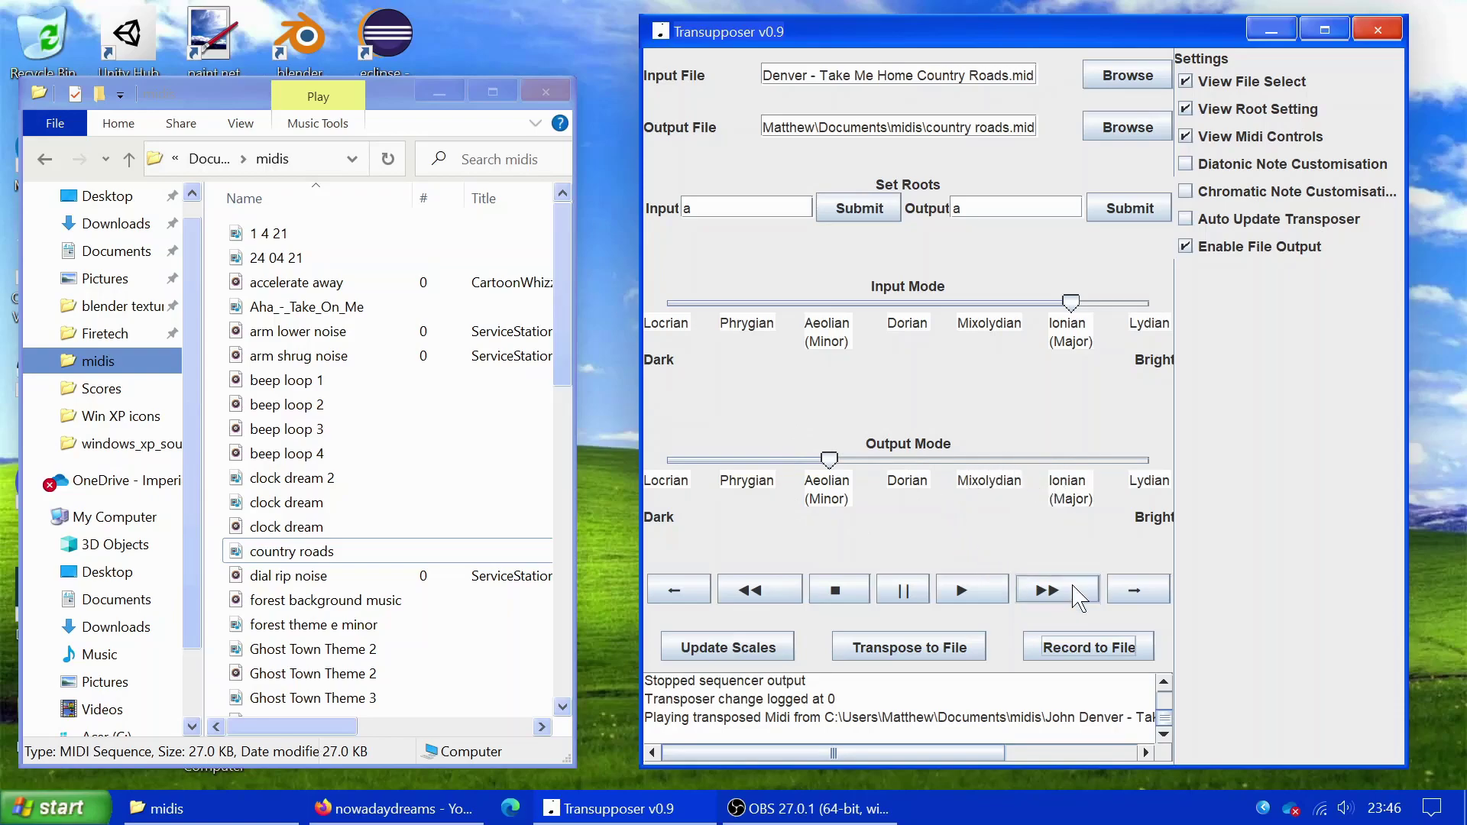
Step: Change the output mode to Ionian (Major) partway through the recording and update the scales
click(1138, 596)
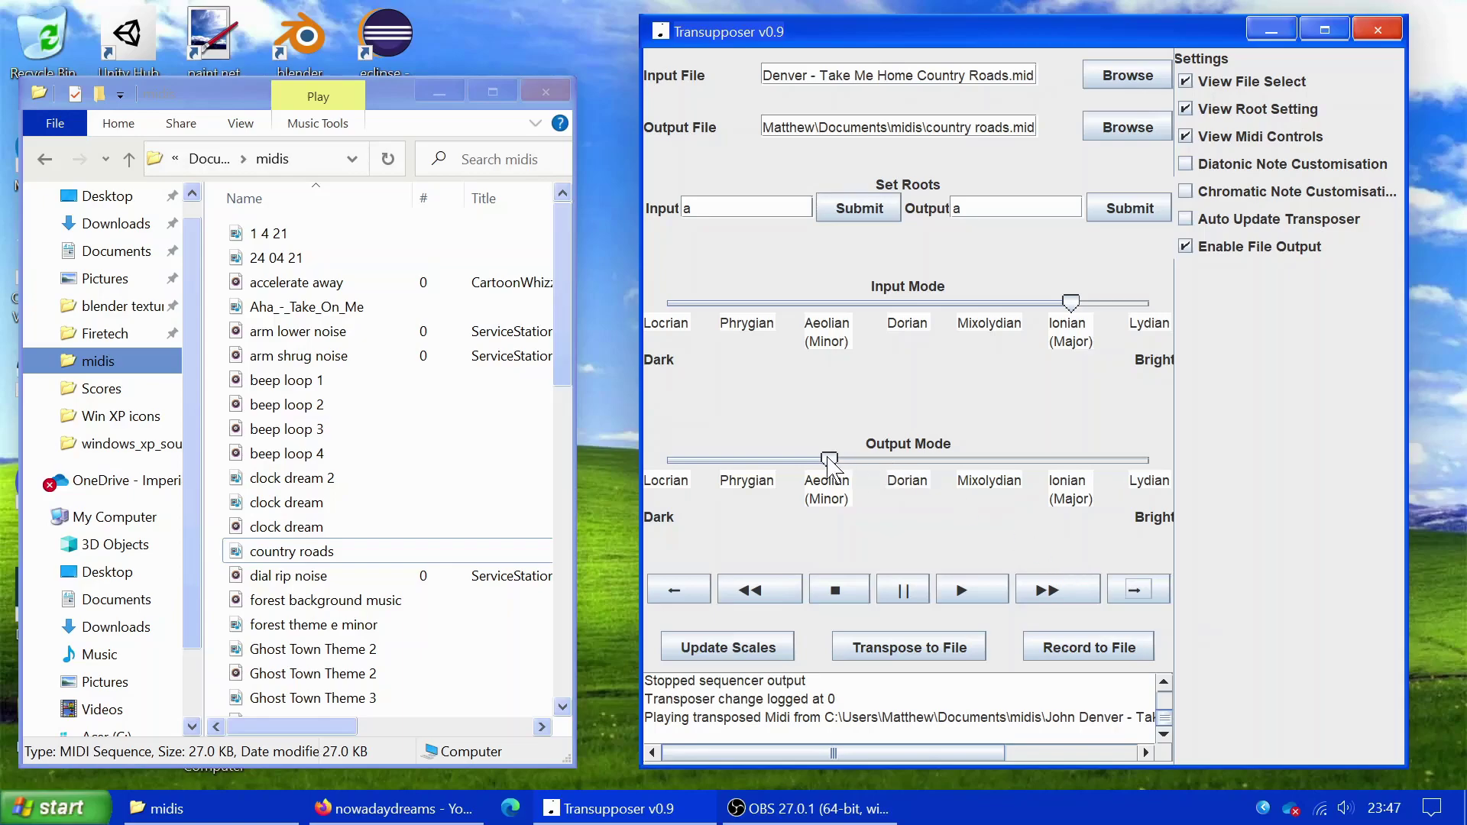
drag(829, 459, 1071, 458)
click(972, 590)
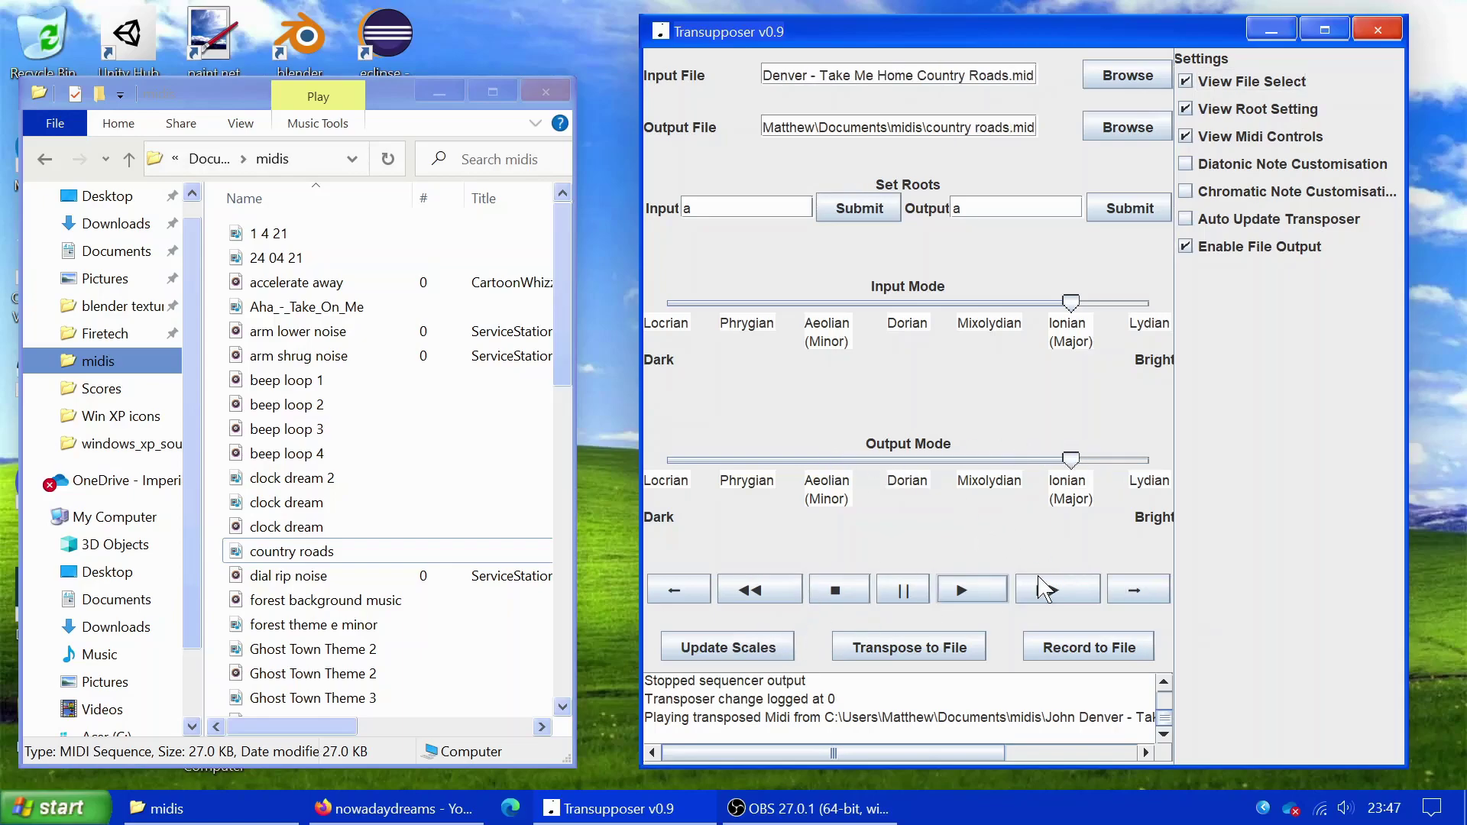
click(677, 596)
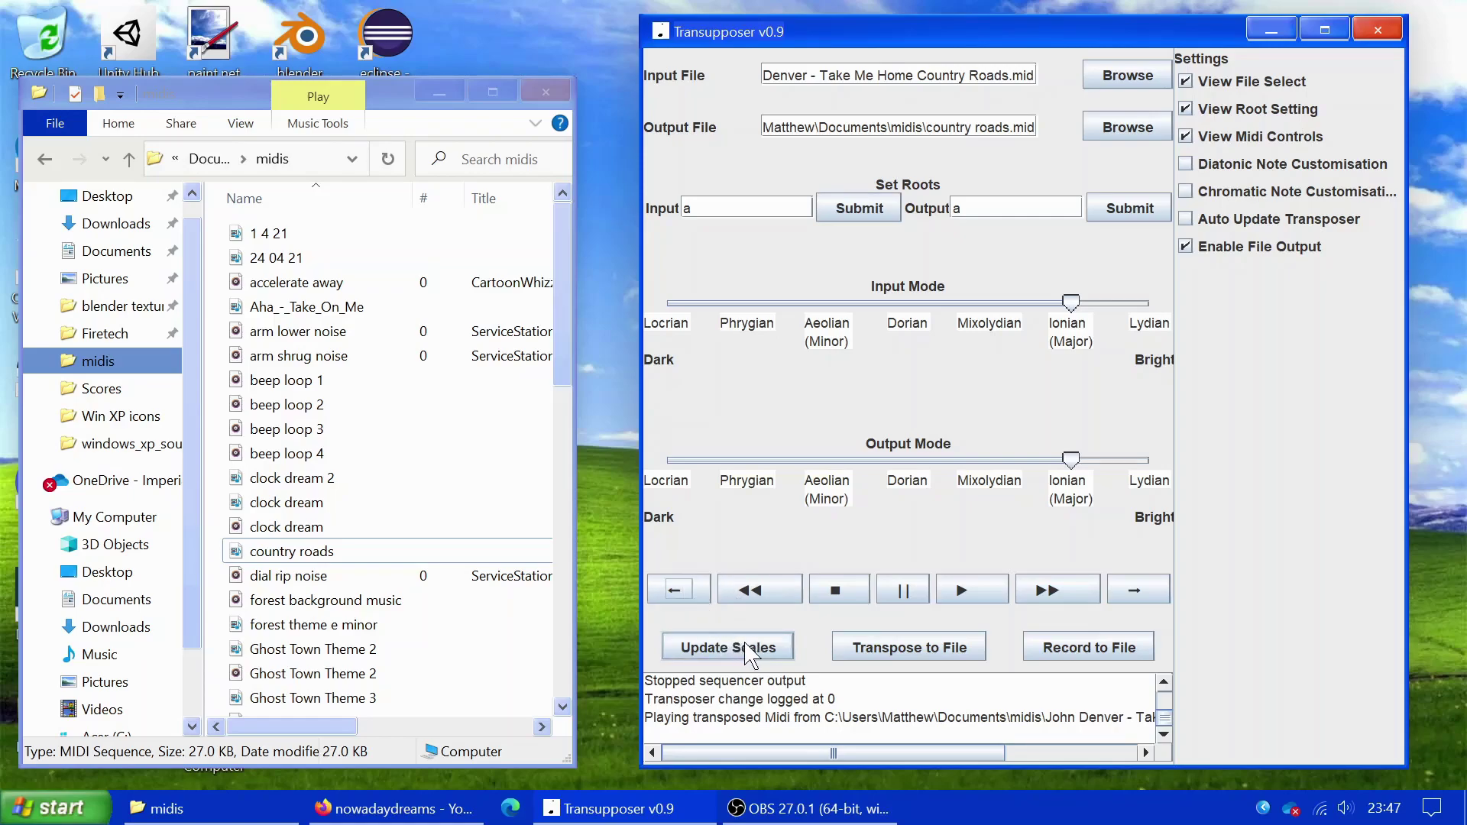
click(760, 656)
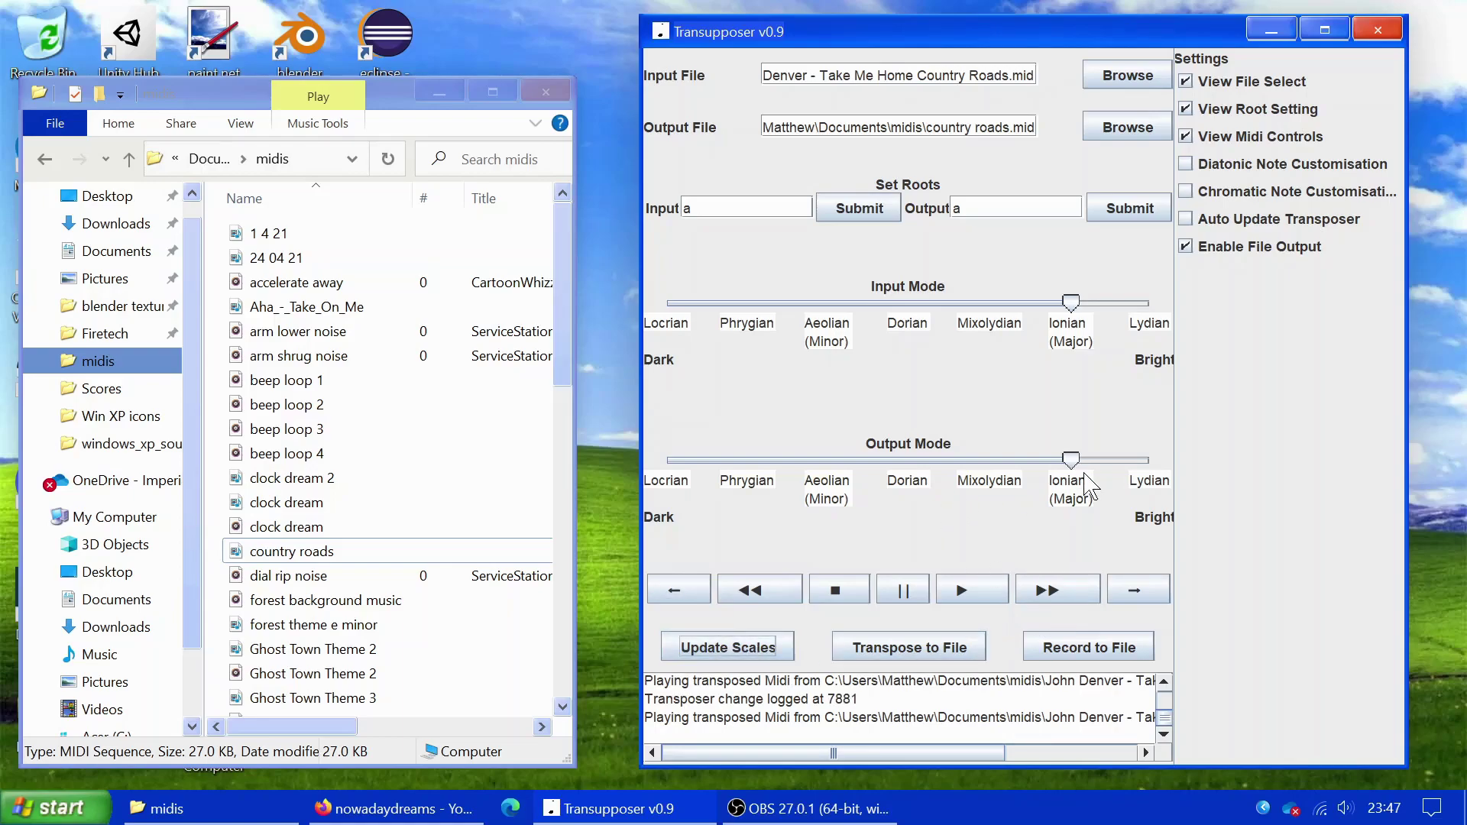
Step: Change the output mode to Dorian at a further point of the recording and update the scales
click(777, 596)
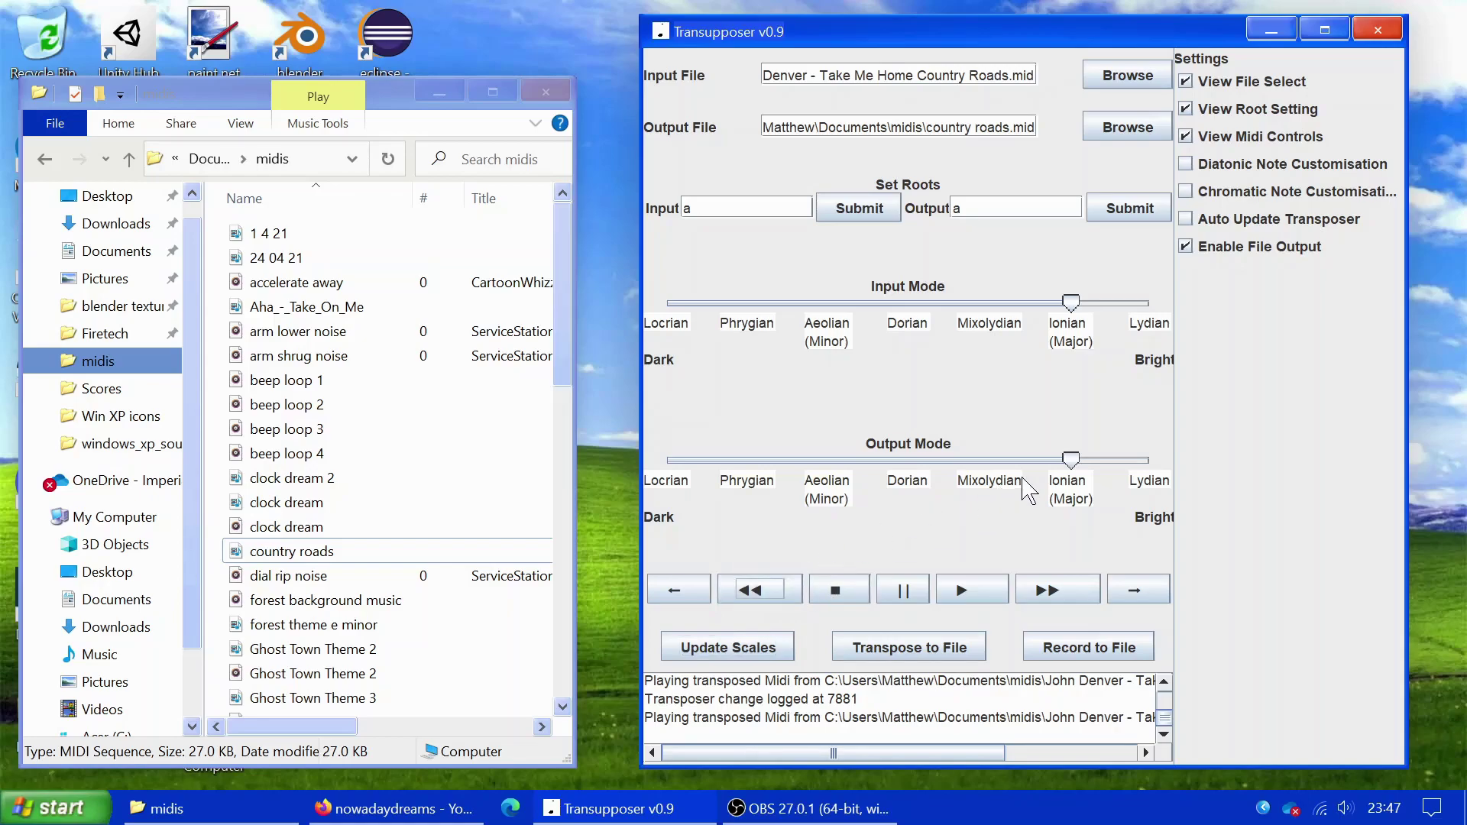
drag(1072, 461, 916, 478)
click(714, 659)
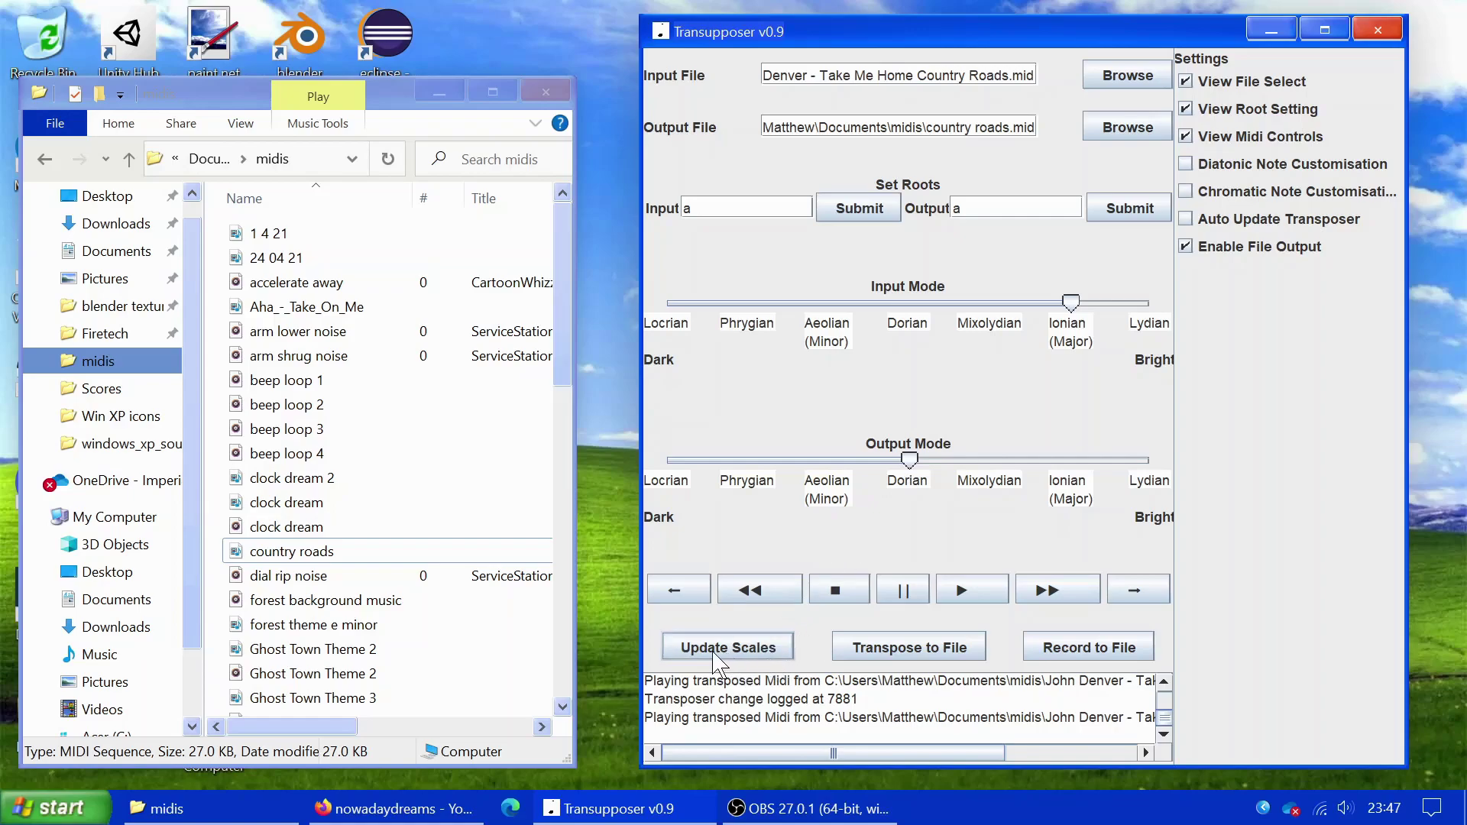
click(783, 596)
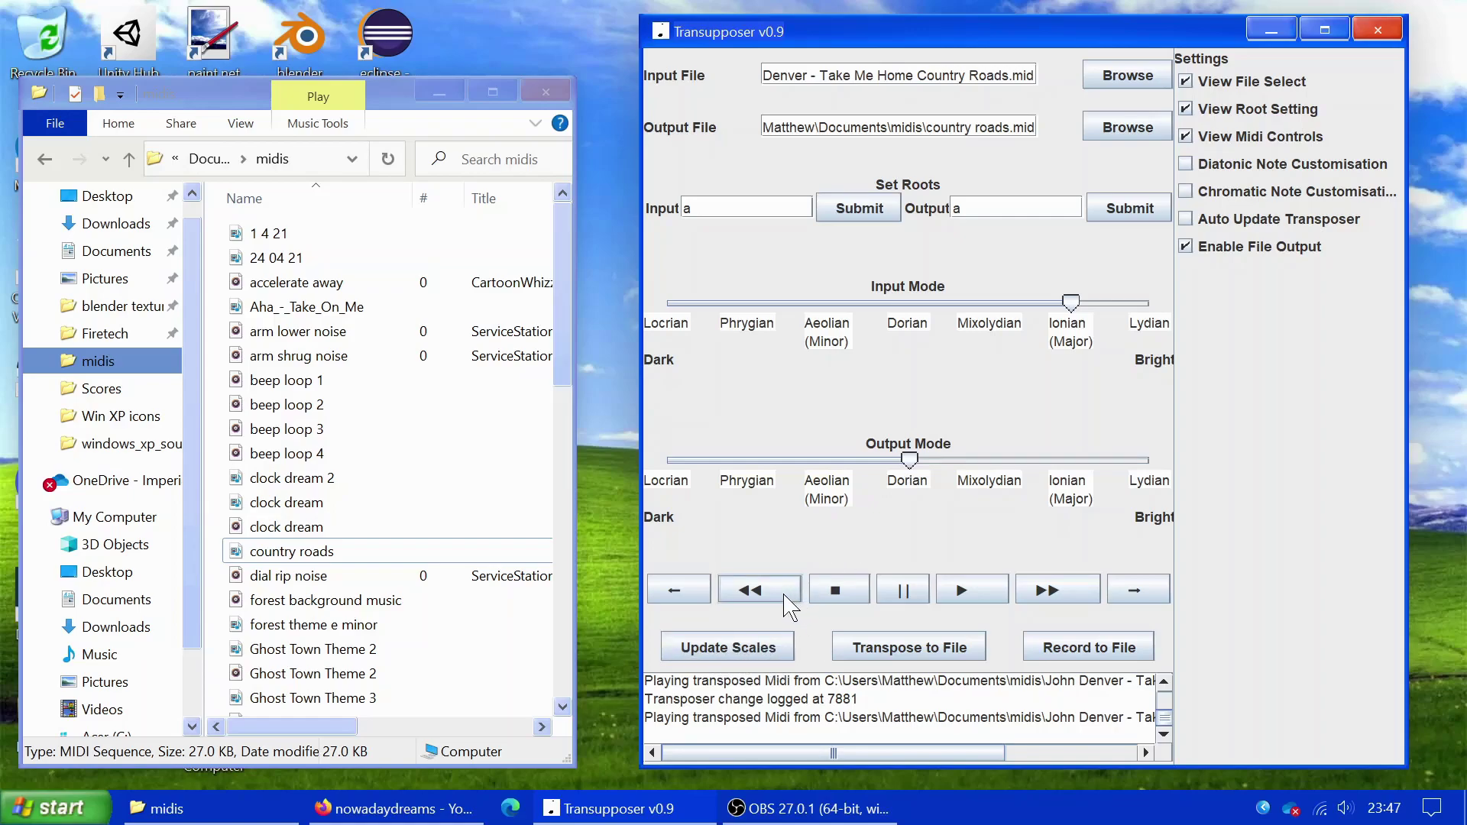
click(763, 649)
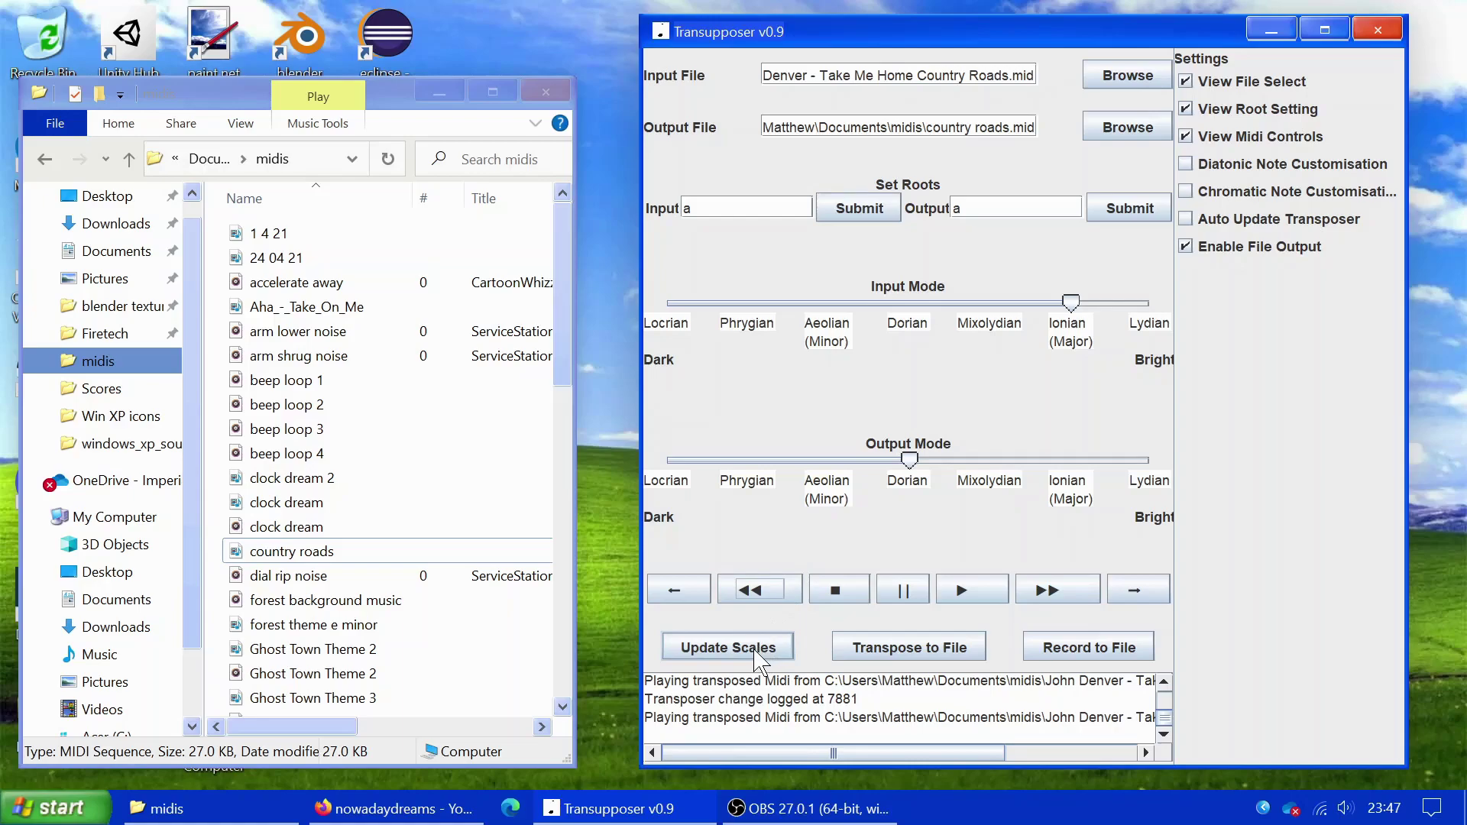
click(761, 659)
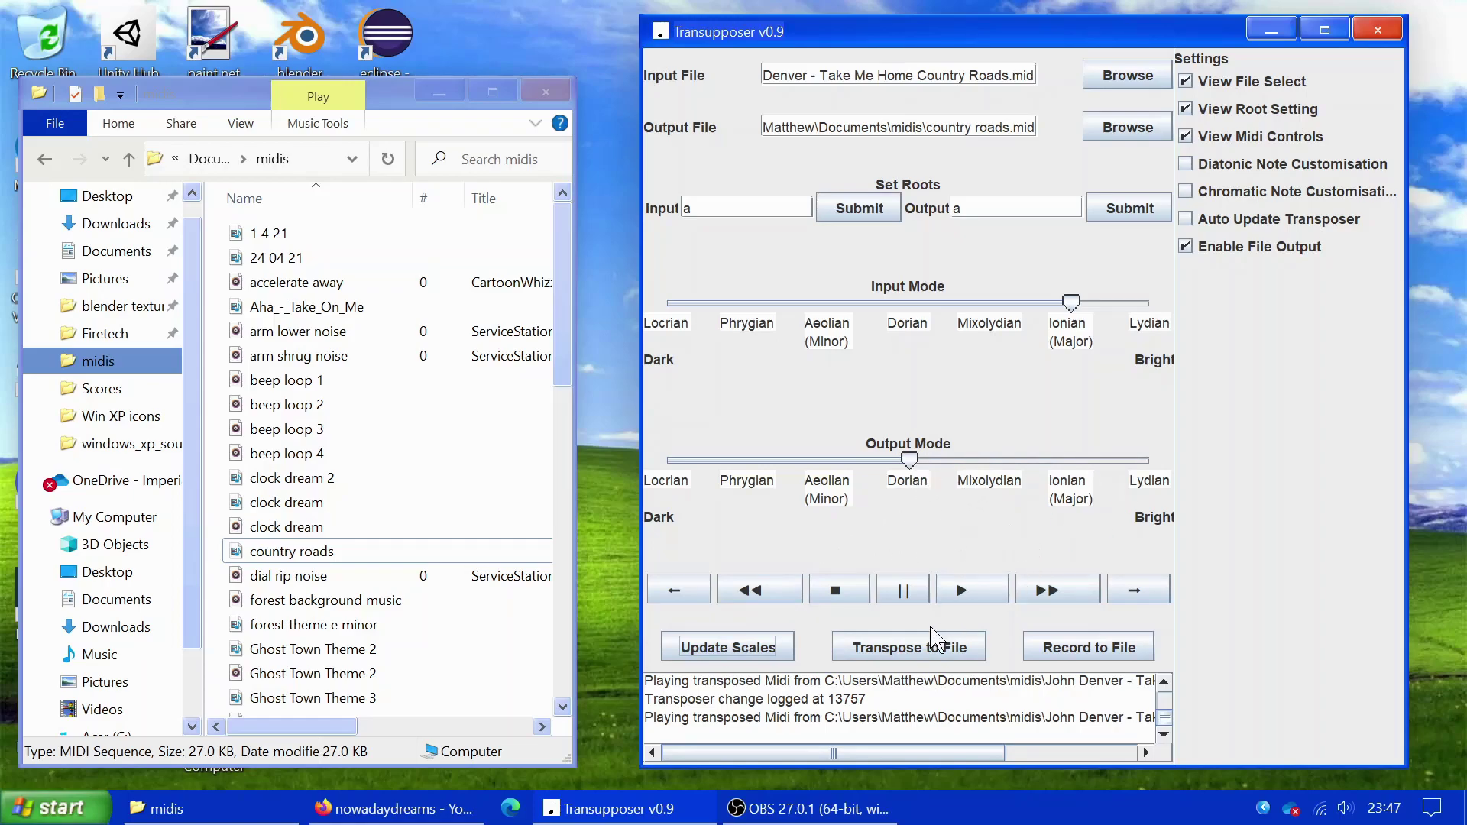
Step: Stop the recording to write the transposed file, and check its path in the log output
click(840, 593)
click(847, 600)
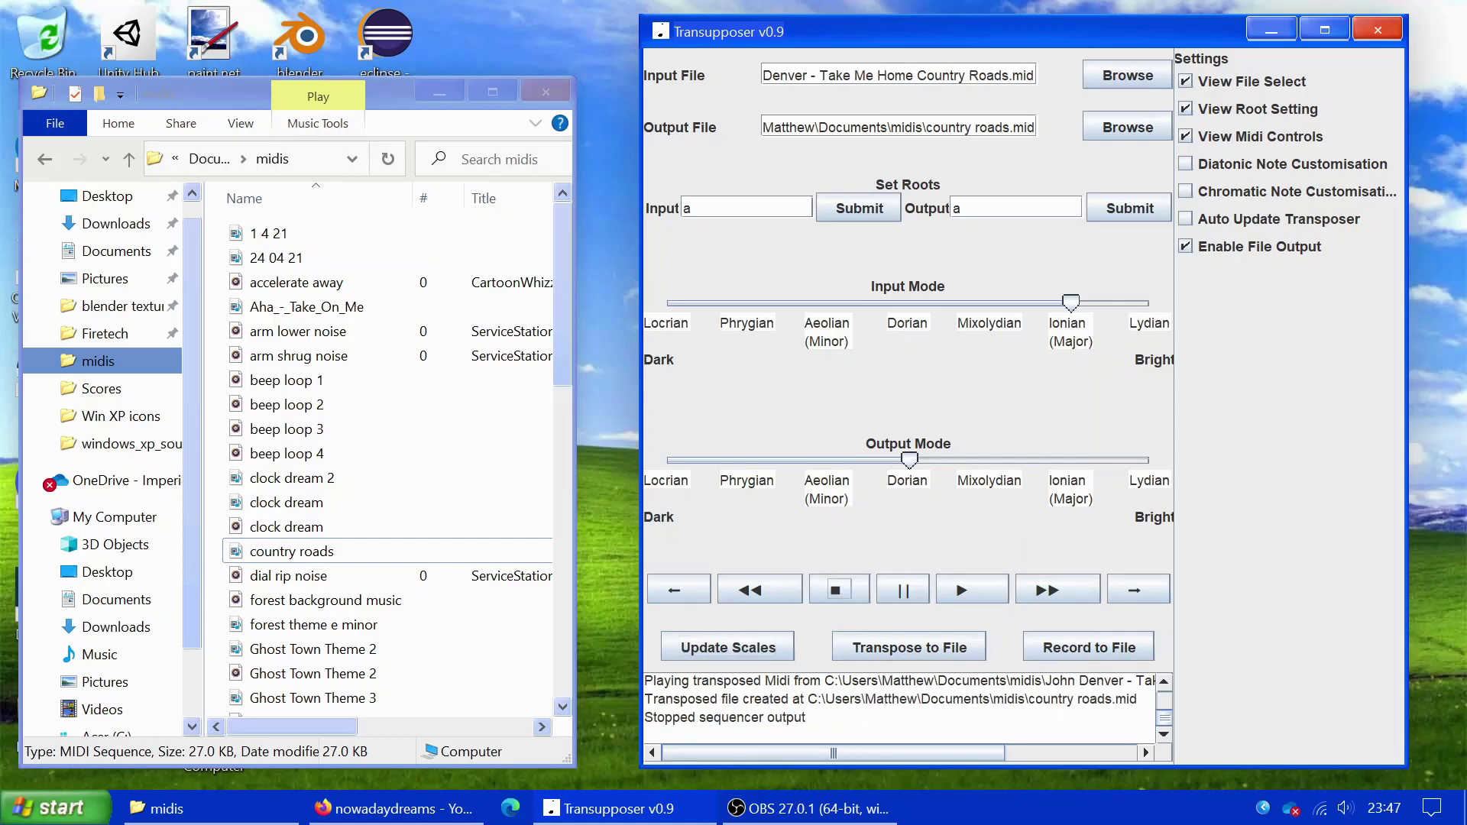
drag(665, 699, 1136, 702)
click(1136, 702)
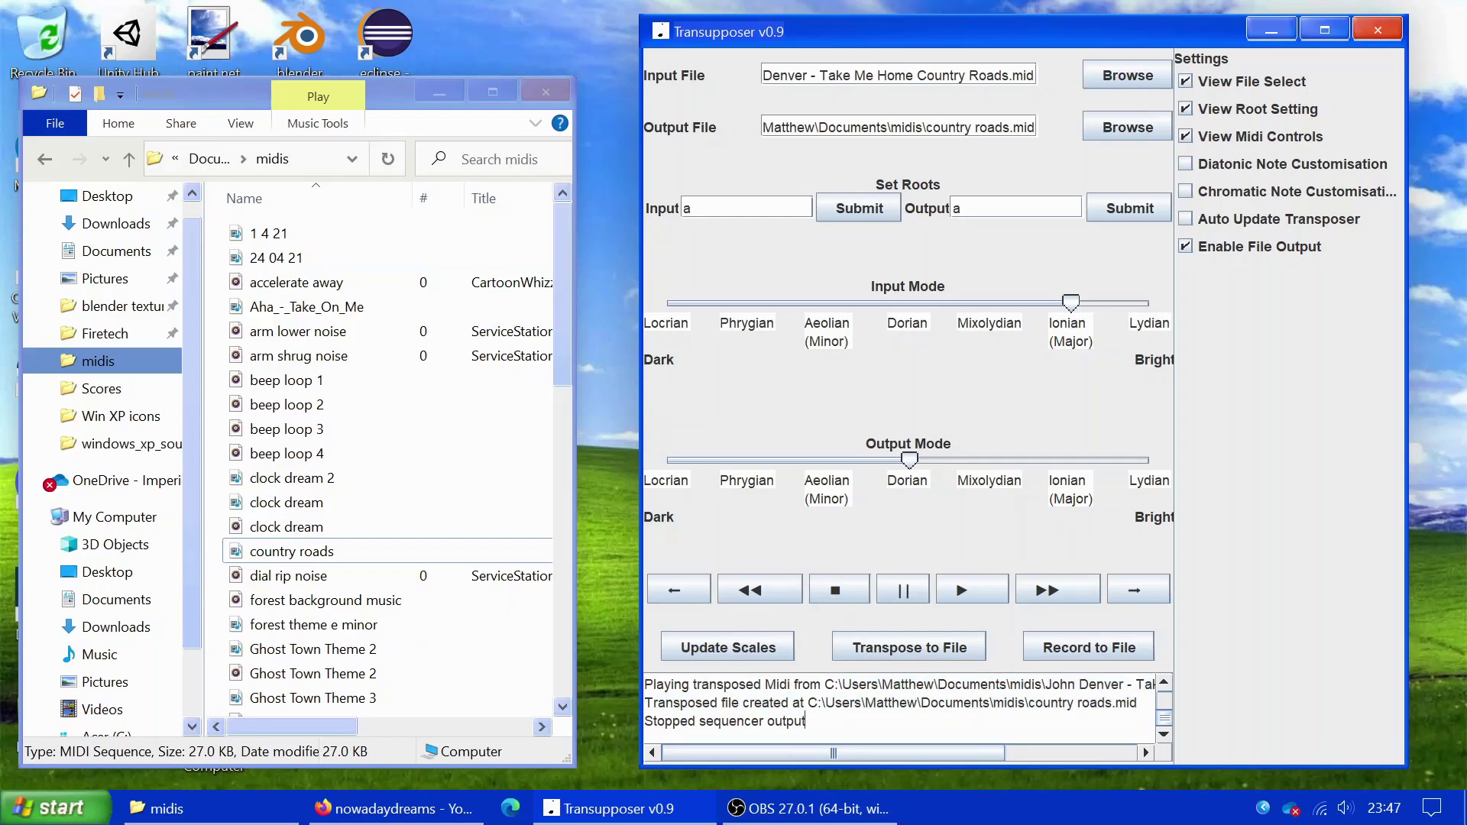
Step: Open the country roads file from the midis folder in Windows Media Player and listen to successive parts of the song
click(359, 552)
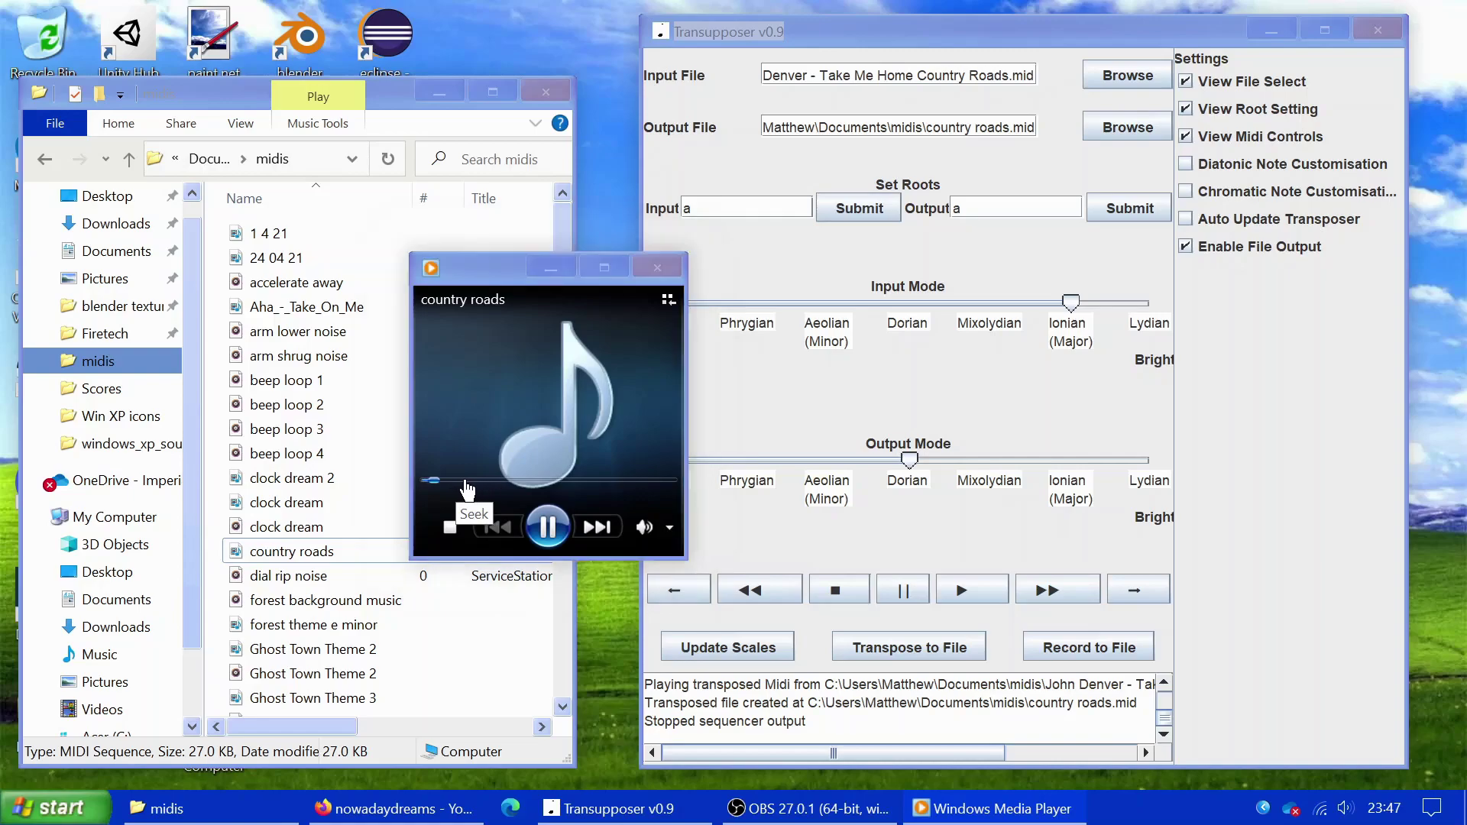
click(464, 482)
click(445, 483)
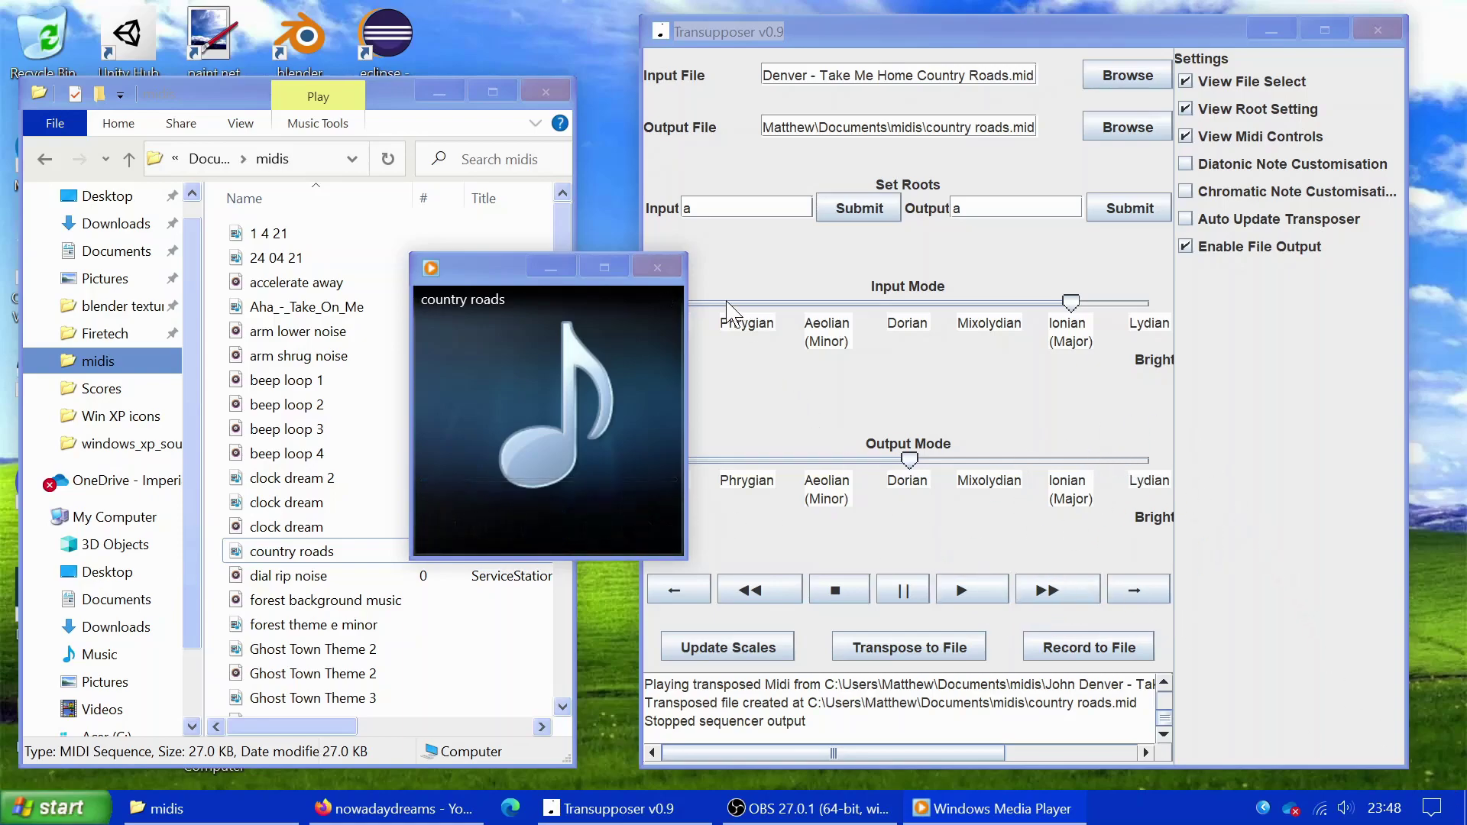
mouse_move(656, 349)
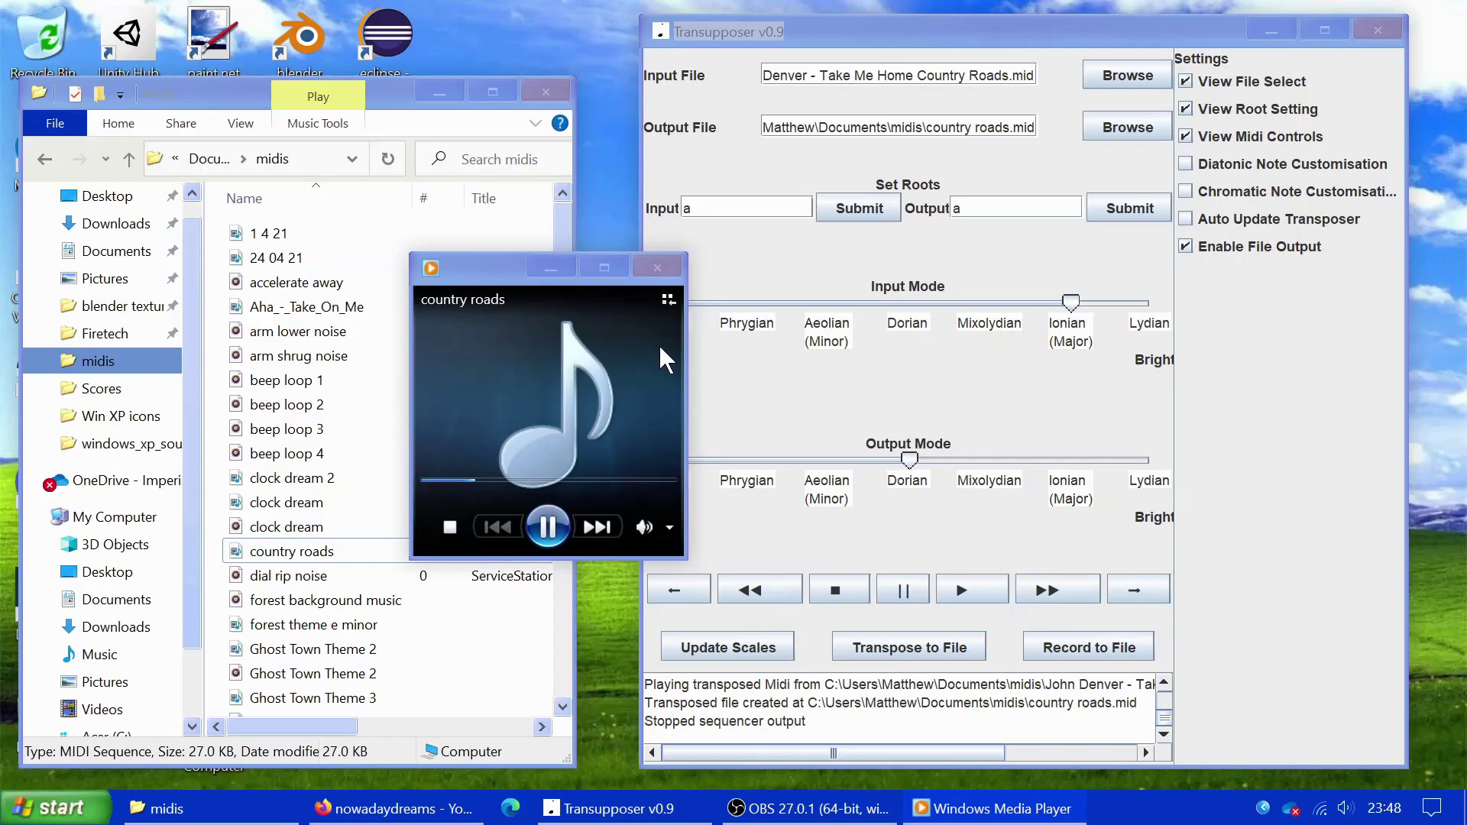
click(507, 482)
click(554, 480)
click(585, 483)
click(623, 483)
right_click(646, 487)
click(641, 444)
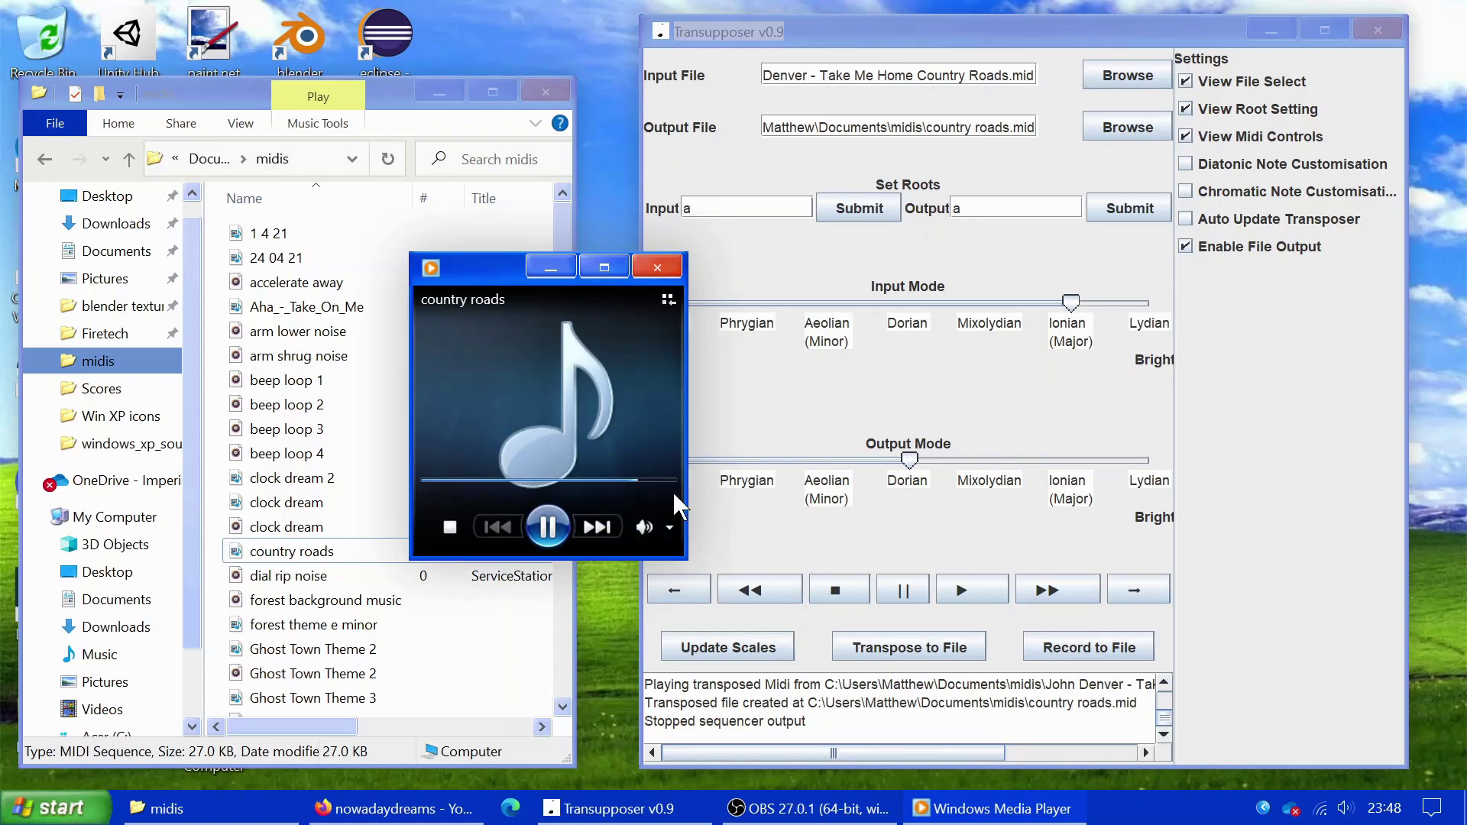
Step: Compare an early part of the recorded song with a late part, pause playback and close the player
click(486, 481)
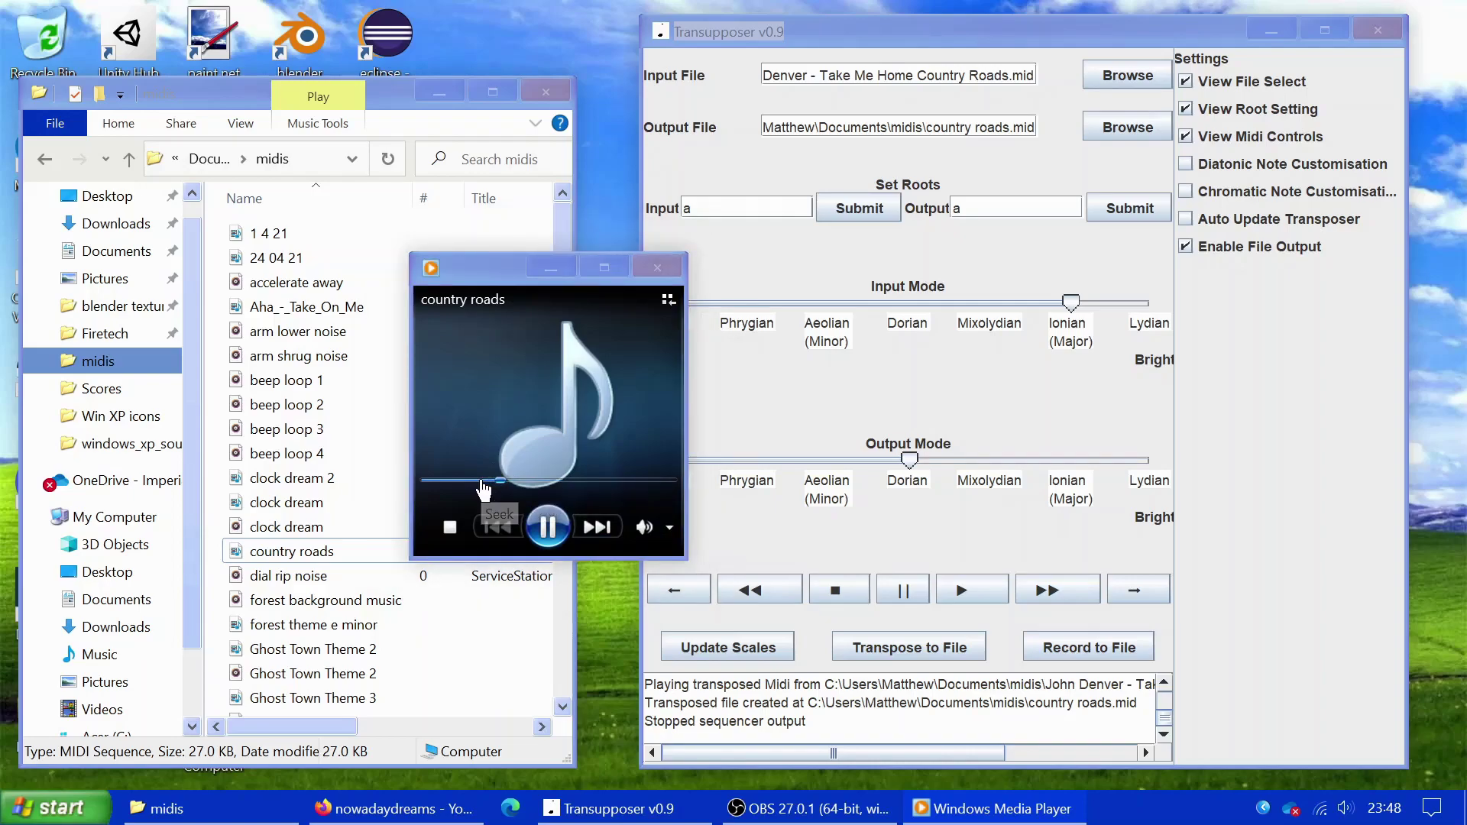
click(475, 480)
click(639, 481)
click(549, 527)
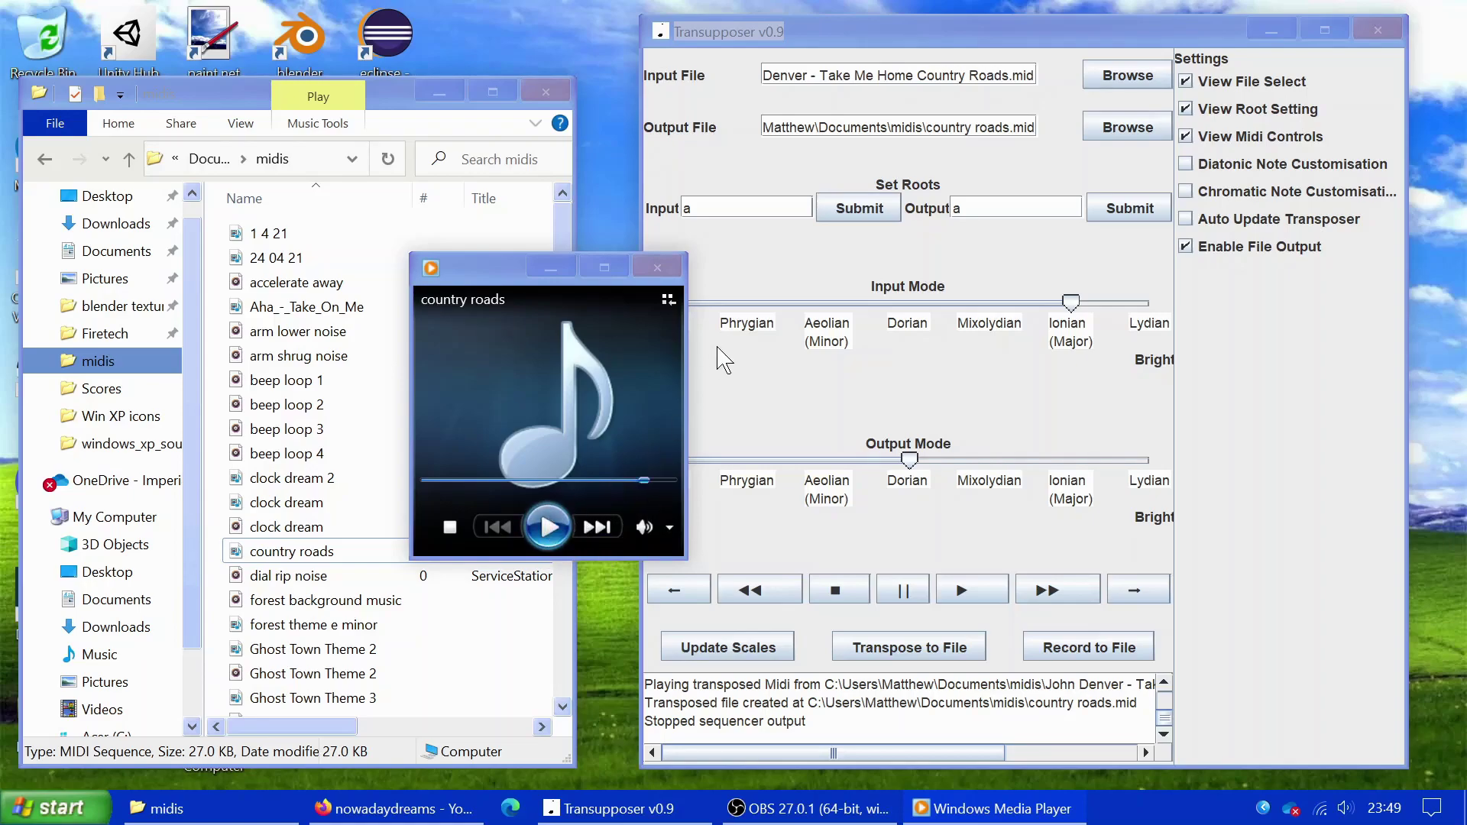
click(655, 271)
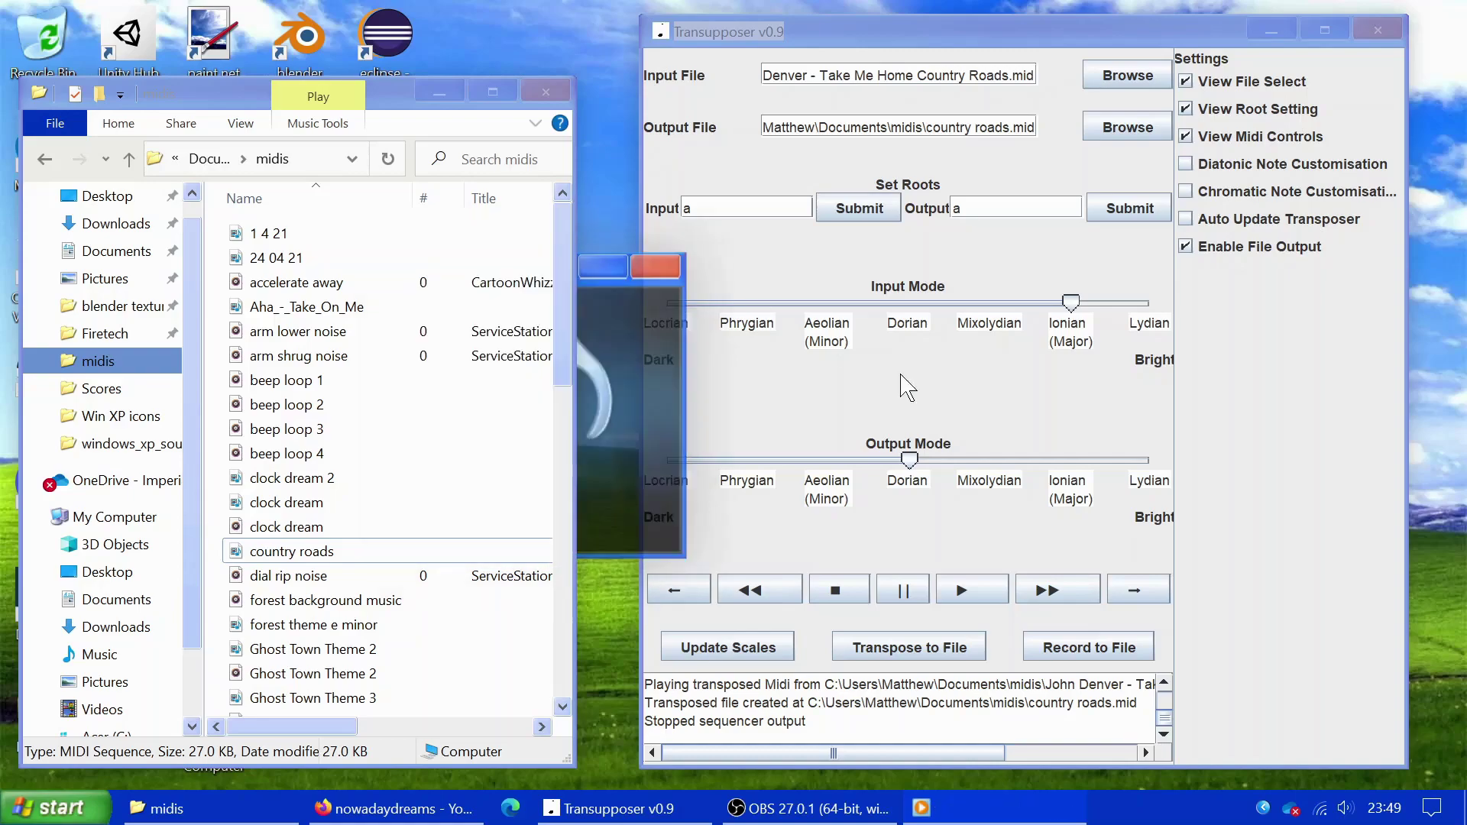